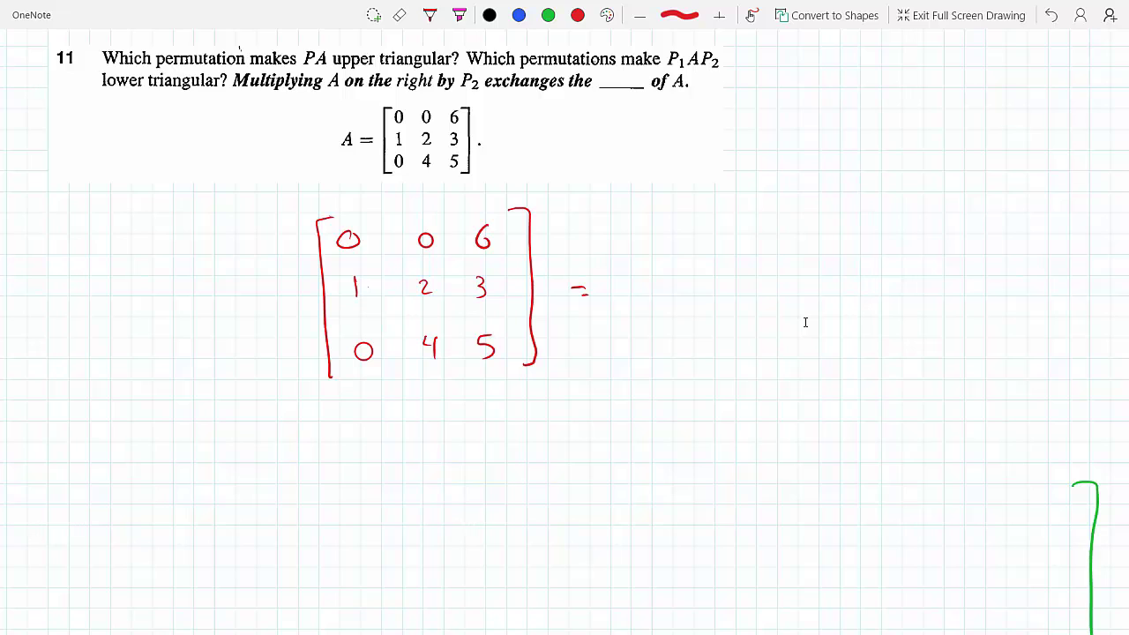
# Highlight the handwritten matrix's main diagonal 0, 2, 5 with the yellow highlighter
pyautogui.click(459, 15)
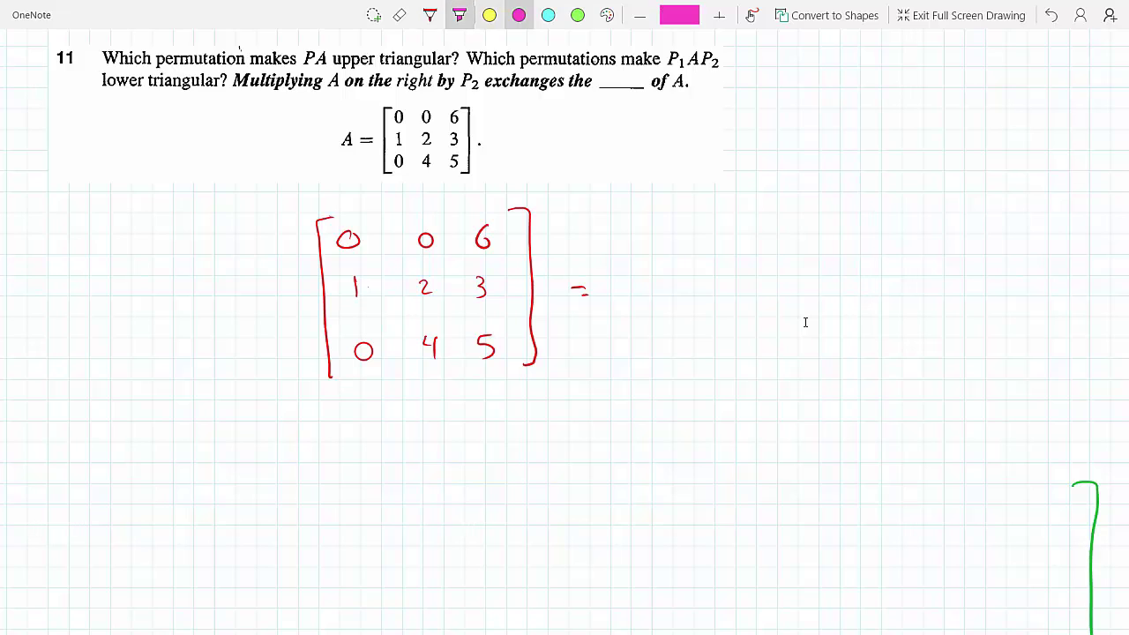
pyautogui.click(489, 15)
pyautogui.moveTo(326, 225); pyautogui.dragTo(506, 356)
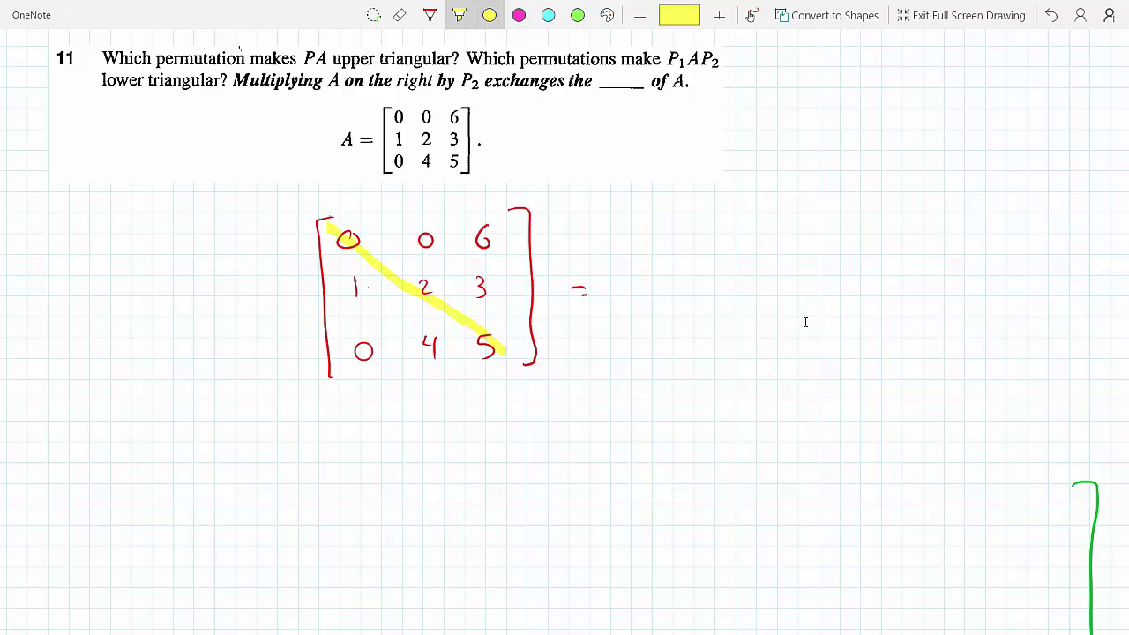
# Draw red arrows beside the printed matrix A marking the swap of rows 2 and 3
pyautogui.click(429, 15)
pyautogui.moveTo(460, 133)
pyautogui.mouseDown()
pyautogui.moveTo(484, 146)
pyautogui.moveTo(466, 163)
pyautogui.mouseUp()
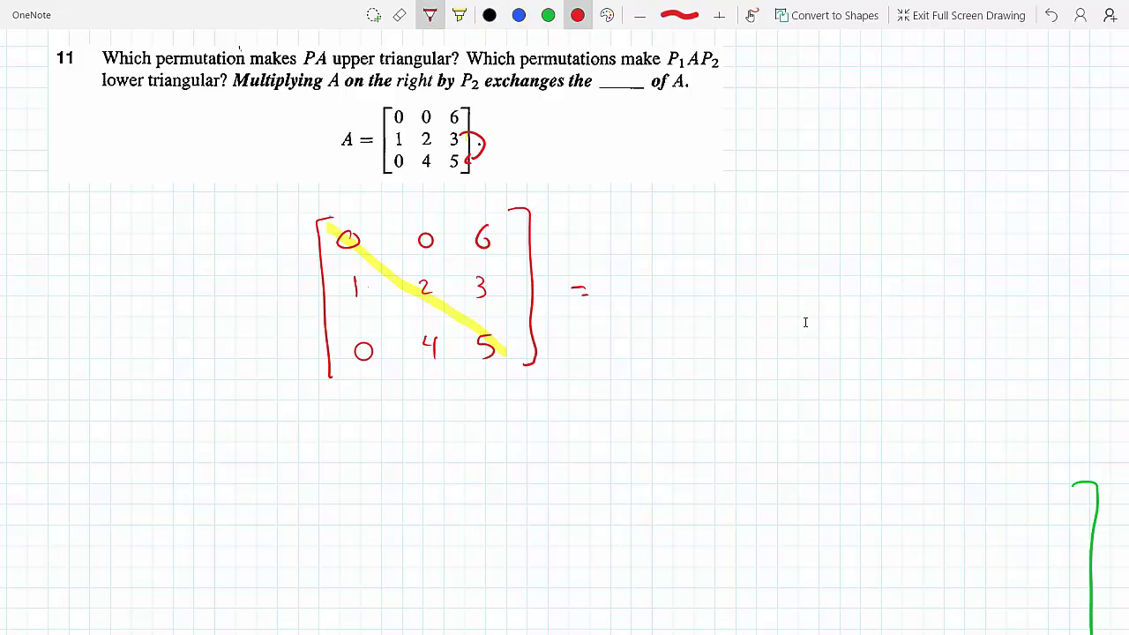
pyautogui.moveTo(387, 162); pyautogui.dragTo(394, 142)
# Handwrite "P23 A =" in red at the left of the page
pyautogui.moveTo(18, 297)
pyautogui.mouseDown()
pyautogui.moveTo(20, 315)
pyautogui.moveTo(40, 295)
pyautogui.moveTo(23, 304)
pyautogui.moveTo(55, 318)
pyautogui.mouseUp()
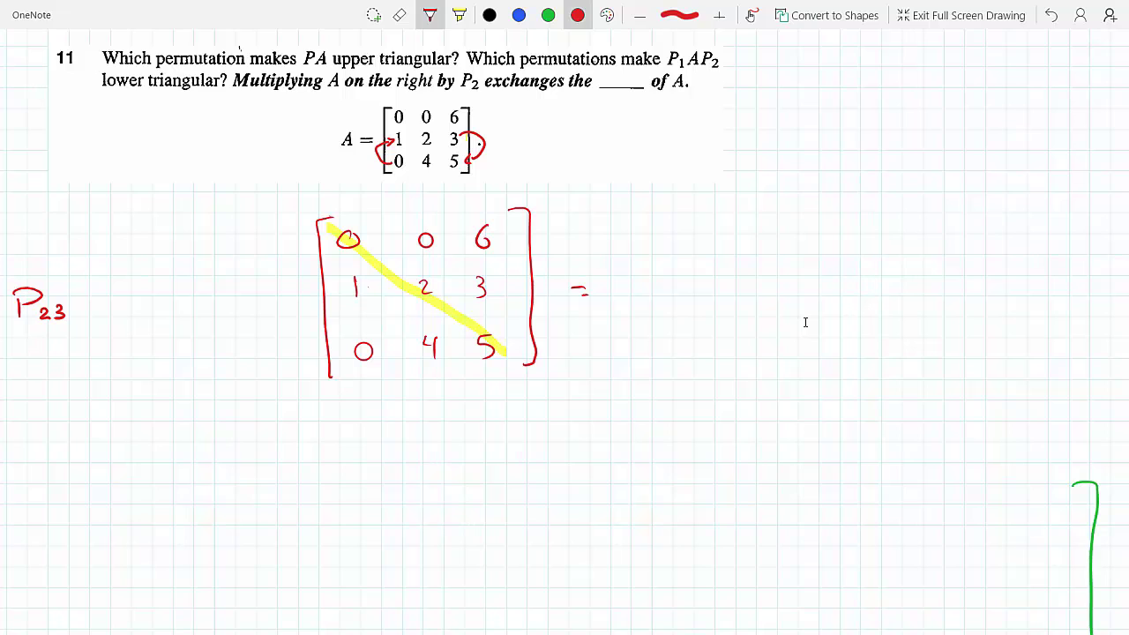
pyautogui.moveTo(88, 321)
pyautogui.mouseDown()
pyautogui.moveTo(115, 304)
pyautogui.moveTo(118, 321)
pyautogui.mouseUp()
pyautogui.moveTo(95, 311); pyautogui.dragTo(104, 308)
pyautogui.moveTo(153, 313); pyautogui.dragTo(163, 312)
pyautogui.moveTo(153, 318); pyautogui.dragTo(163, 317)
pyautogui.press('Escape')
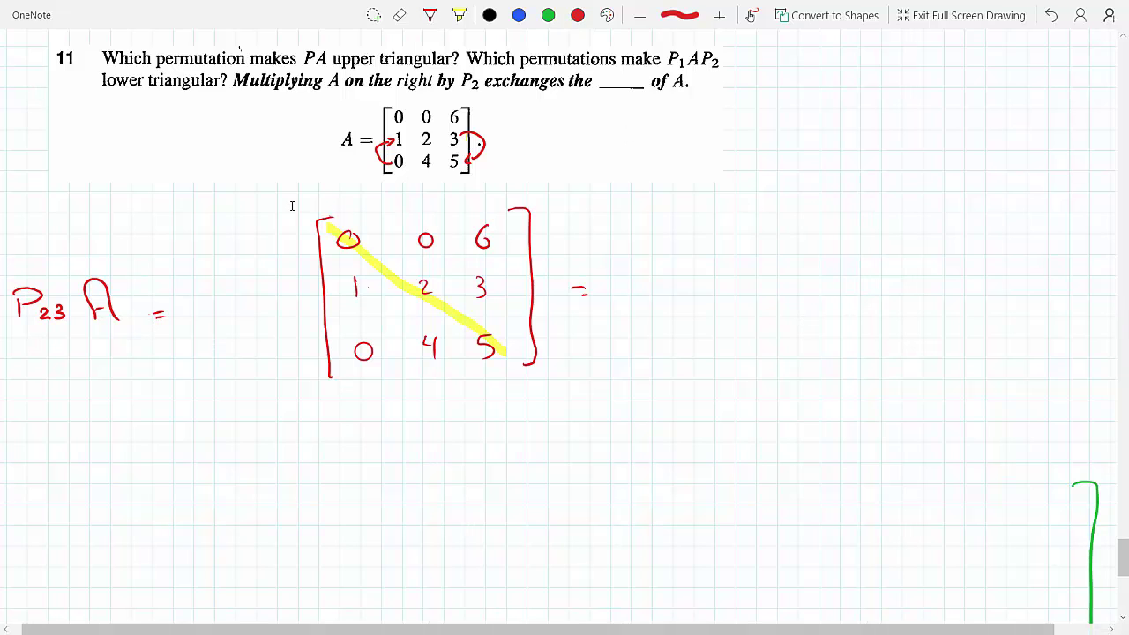
# Lasso the handwritten matrix with its yellow diagonal and move it right, away from P23 A =
pyautogui.moveTo(285, 196); pyautogui.dragTo(595, 416)
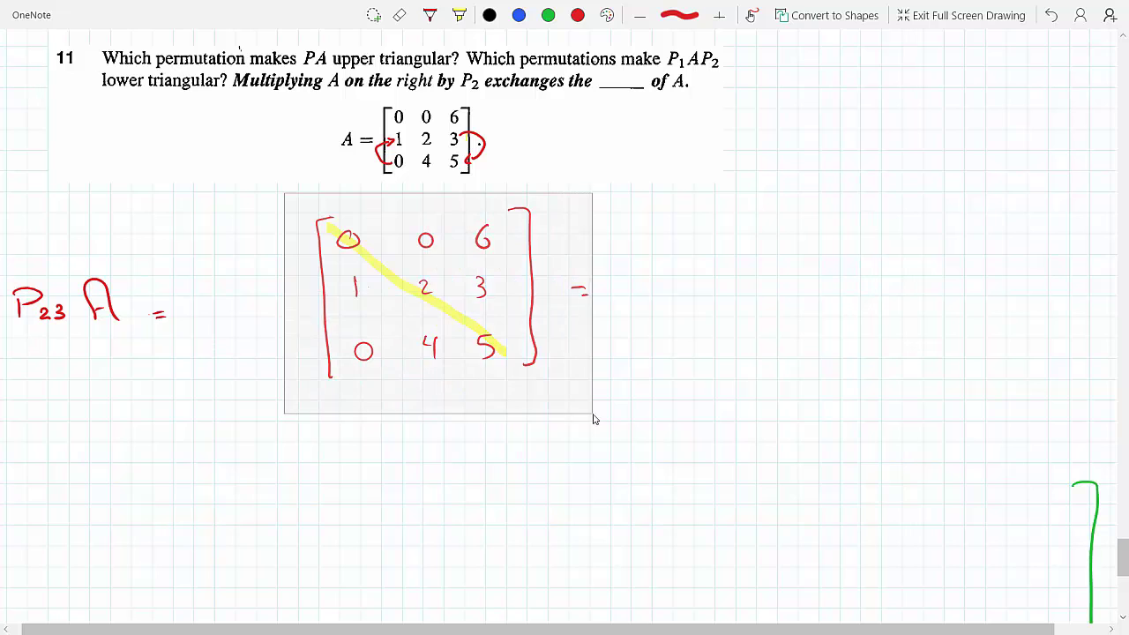
pyautogui.rightClick(475, 305)
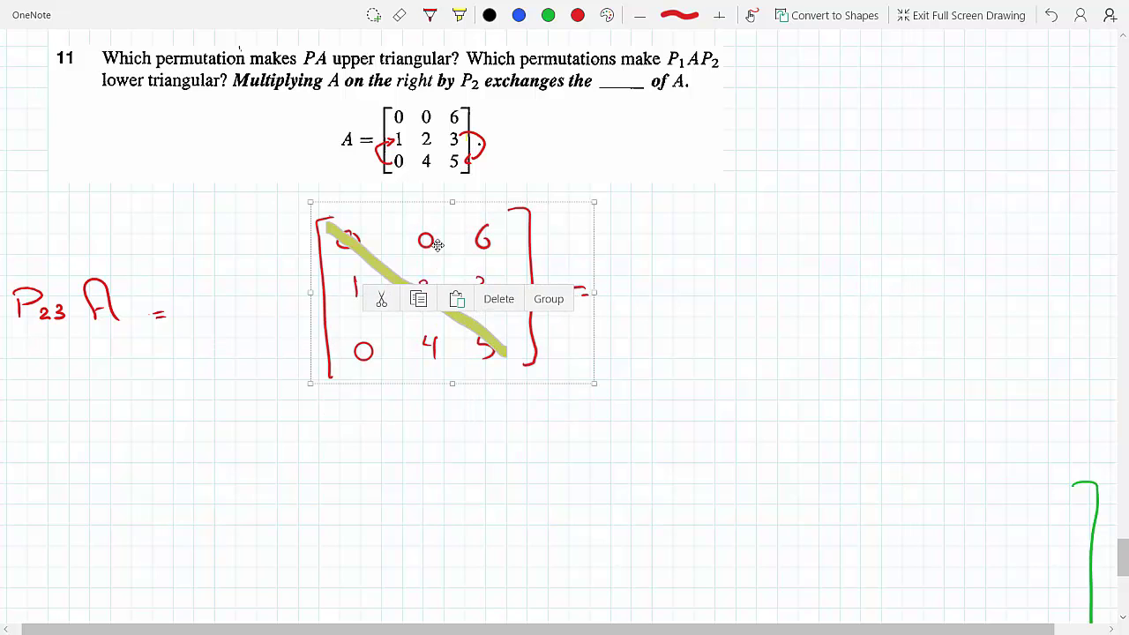
pyautogui.click(416, 265)
pyautogui.moveTo(289, 199); pyautogui.dragTo(594, 424)
pyautogui.moveTo(462, 305); pyautogui.dragTo(606, 309)
pyautogui.click(601, 422)
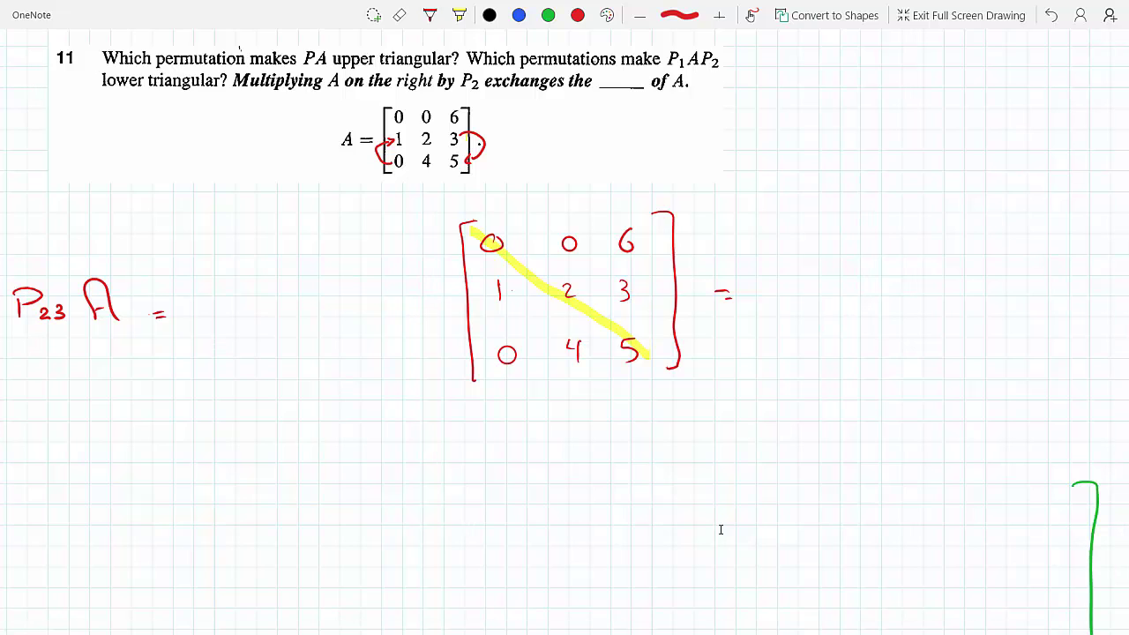
# Write the red permutation matrix's first two rows, 1 0 0 and 0 0 1
pyautogui.click(430, 15)
pyautogui.moveTo(226, 242); pyautogui.dragTo(230, 256)
pyautogui.moveTo(321, 242)
pyautogui.mouseDown()
pyautogui.moveTo(311, 252)
pyautogui.moveTo(323, 243)
pyautogui.mouseUp()
pyautogui.moveTo(413, 242); pyautogui.dragTo(415, 244)
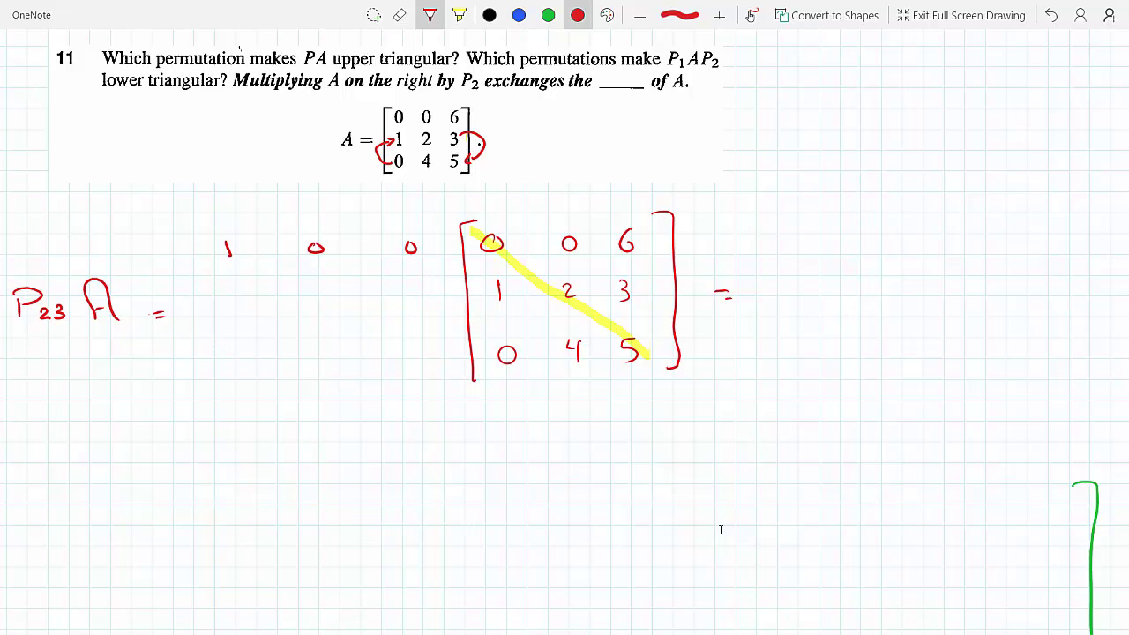
pyautogui.moveTo(247, 306)
pyautogui.mouseDown()
pyautogui.moveTo(235, 316)
pyautogui.moveTo(248, 307)
pyautogui.mouseUp()
pyautogui.moveTo(330, 303)
pyautogui.mouseDown()
pyautogui.moveTo(326, 316)
pyautogui.moveTo(332, 305)
pyautogui.mouseUp()
pyautogui.moveTo(412, 300); pyautogui.dragTo(414, 320)
# Add the third row 0 1 0, bracket the matrix, and begin the result row 0 0 6
pyautogui.moveTo(258, 368)
pyautogui.mouseDown()
pyautogui.moveTo(242, 380)
pyautogui.moveTo(259, 367)
pyautogui.mouseUp()
pyautogui.moveTo(341, 362); pyautogui.dragTo(344, 377)
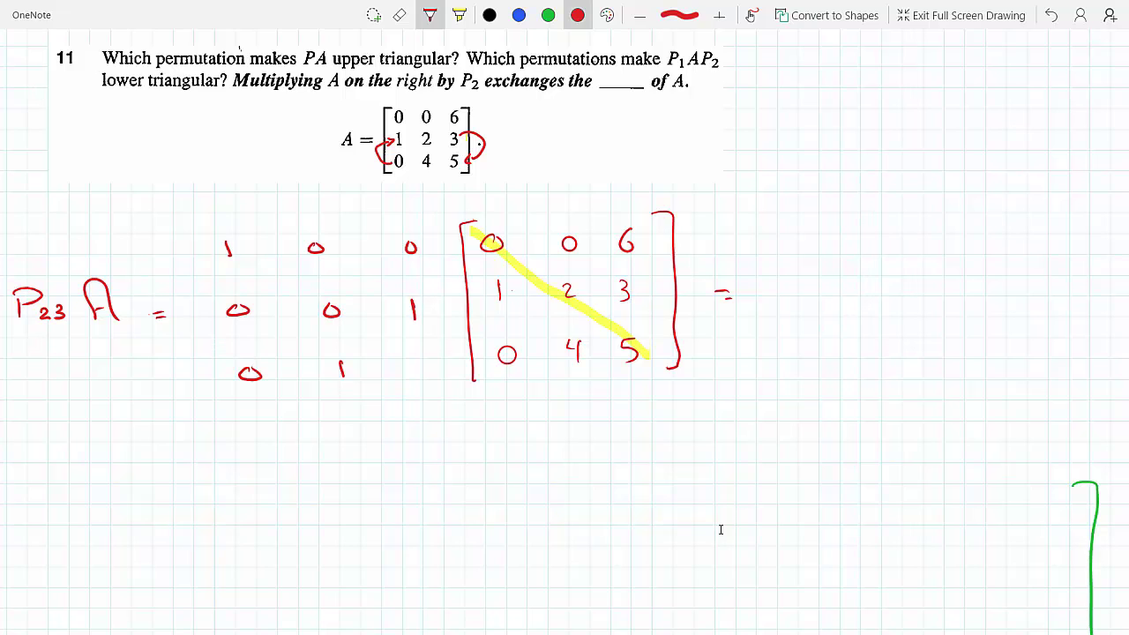
pyautogui.moveTo(425, 363)
pyautogui.mouseDown()
pyautogui.moveTo(416, 374)
pyautogui.moveTo(431, 365)
pyautogui.mouseUp()
pyautogui.moveTo(220, 230)
pyautogui.mouseDown()
pyautogui.moveTo(210, 364)
pyautogui.moveTo(222, 397)
pyautogui.mouseUp()
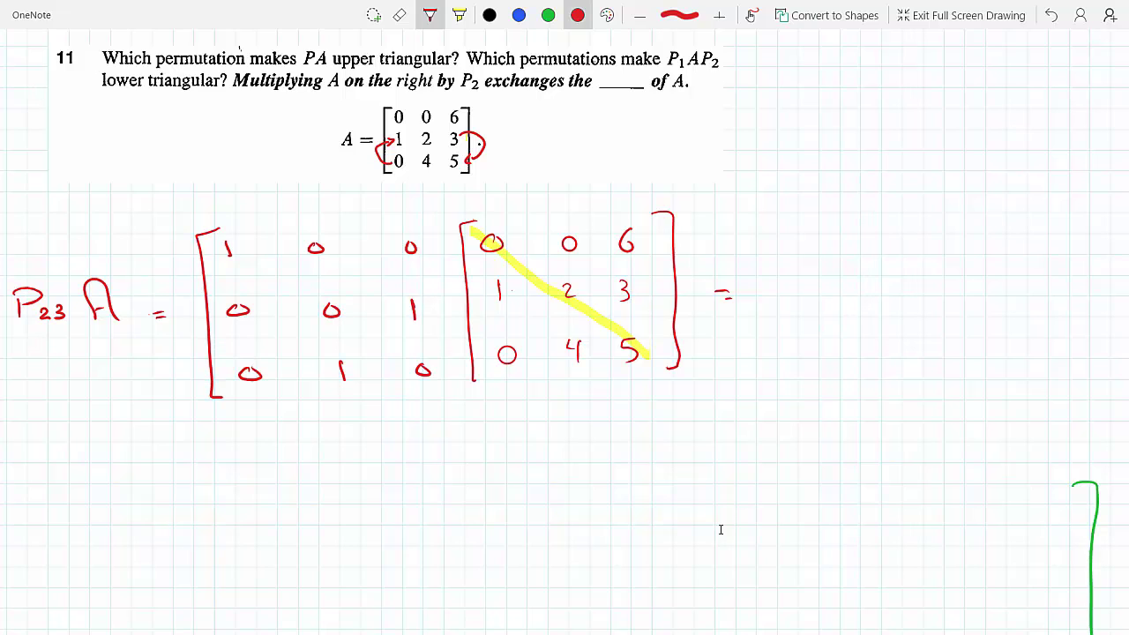
pyautogui.moveTo(419, 226)
pyautogui.mouseDown()
pyautogui.moveTo(448, 269)
pyautogui.moveTo(462, 386)
pyautogui.mouseUp()
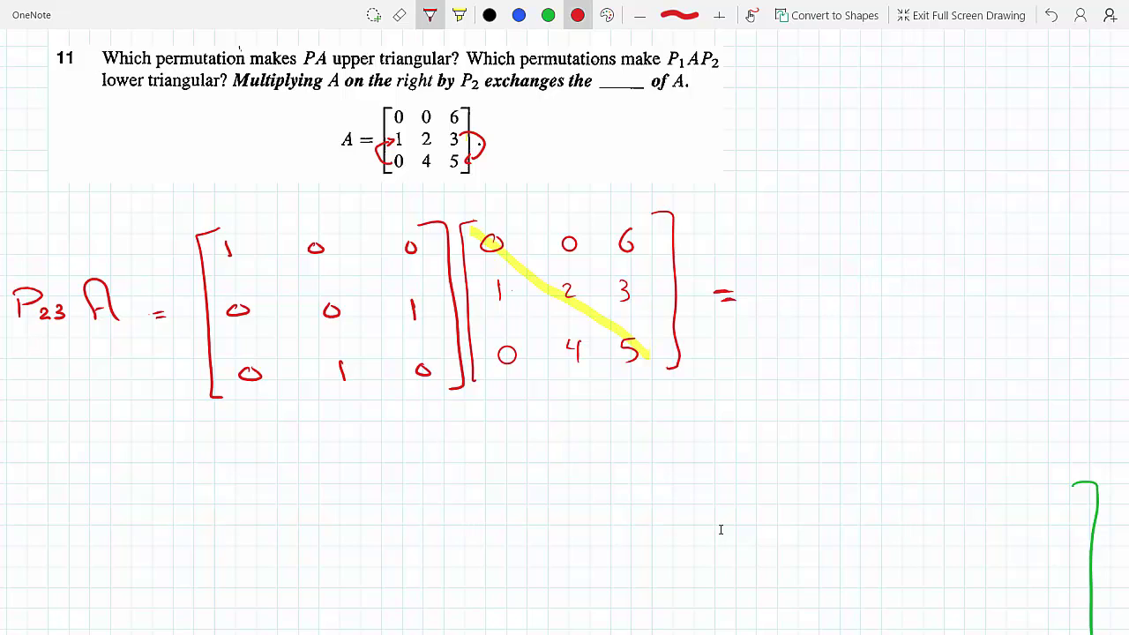
pyautogui.moveTo(791, 223); pyautogui.dragTo(789, 224)
# Write the red result rows 0 0 6 and 0 4 5 after the equals sign
pyautogui.moveTo(882, 223)
pyautogui.mouseDown()
pyautogui.moveTo(876, 233)
pyautogui.moveTo(889, 228)
pyautogui.mouseUp()
pyautogui.moveTo(961, 213); pyautogui.dragTo(952, 227)
pyautogui.moveTo(805, 284); pyautogui.dragTo(802, 285)
pyautogui.moveTo(879, 275); pyautogui.dragTo(889, 284)
pyautogui.moveTo(889, 277); pyautogui.dragTo(891, 297)
pyautogui.moveTo(968, 273)
pyautogui.mouseDown()
pyautogui.moveTo(956, 275)
pyautogui.moveTo(955, 296)
pyautogui.mouseUp()
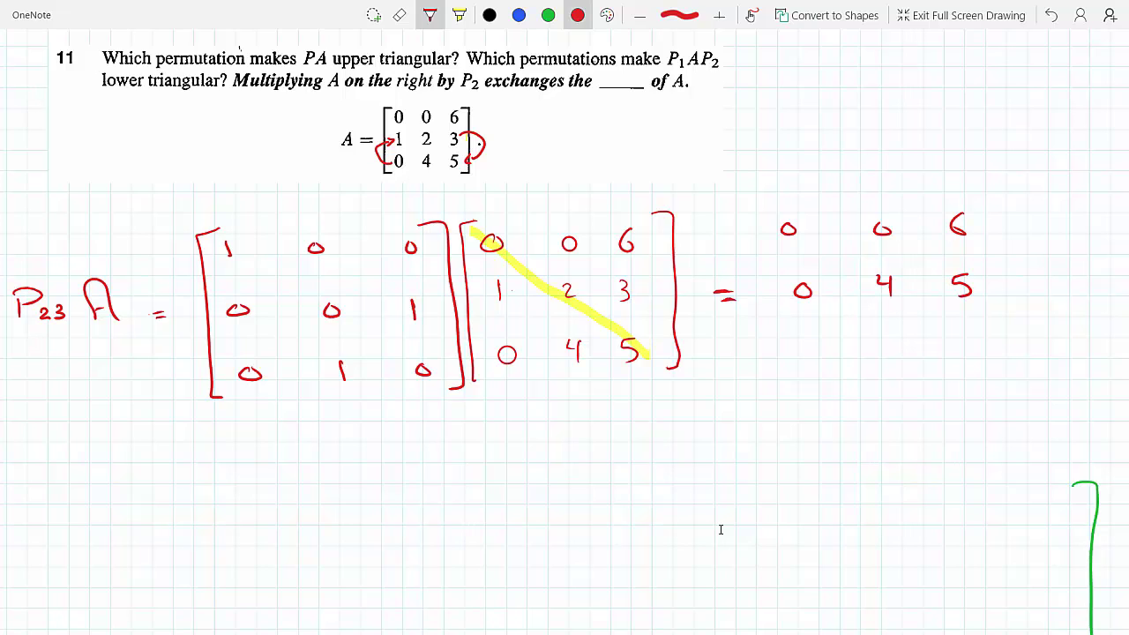
# Add result row 1 2 3 with brackets, then a green arrow linking rows 1 and 3
pyautogui.moveTo(809, 343); pyautogui.dragTo(810, 363)
pyautogui.moveTo(892, 342)
pyautogui.mouseDown()
pyautogui.moveTo(911, 356)
pyautogui.moveTo(963, 357)
pyautogui.mouseUp()
pyautogui.moveTo(784, 208)
pyautogui.mouseDown()
pyautogui.moveTo(766, 341)
pyautogui.moveTo(778, 362)
pyautogui.mouseUp()
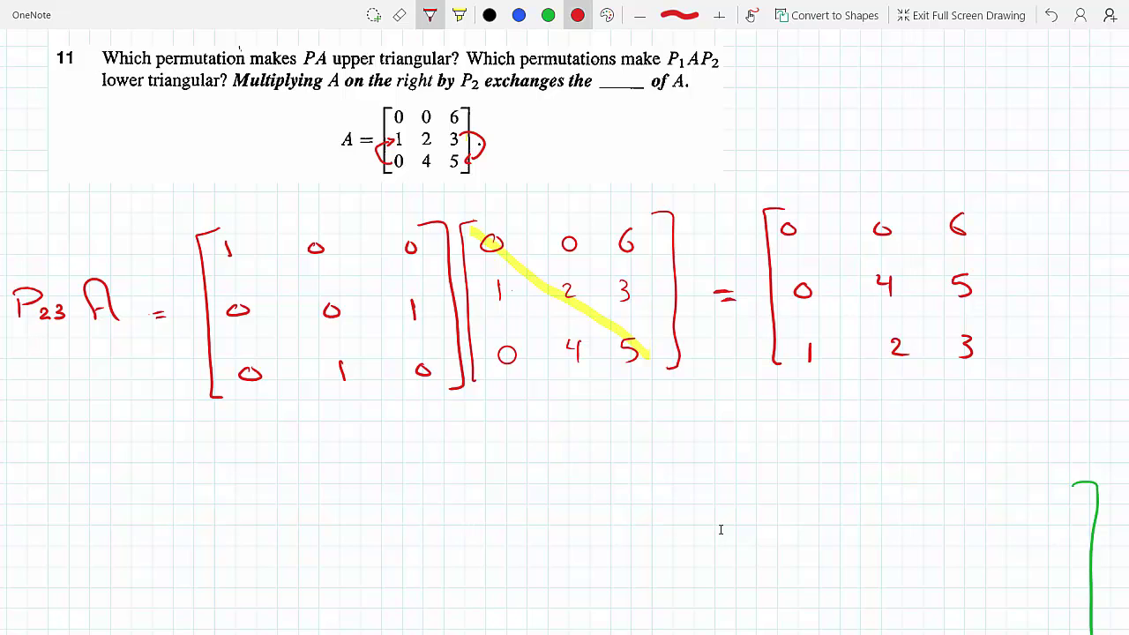
pyautogui.moveTo(982, 203)
pyautogui.mouseDown()
pyautogui.moveTo(1005, 283)
pyautogui.moveTo(988, 382)
pyautogui.mouseUp()
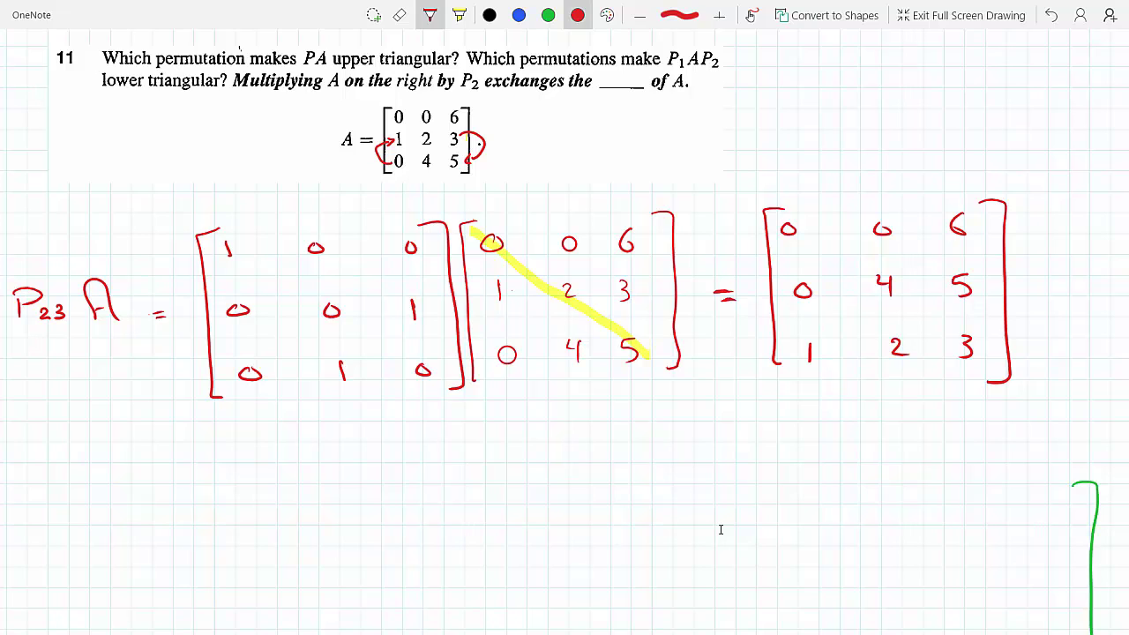
pyautogui.click(548, 15)
pyautogui.moveTo(986, 227)
pyautogui.mouseDown()
pyautogui.moveTo(1038, 268)
pyautogui.moveTo(1010, 360)
pyautogui.mouseUp()
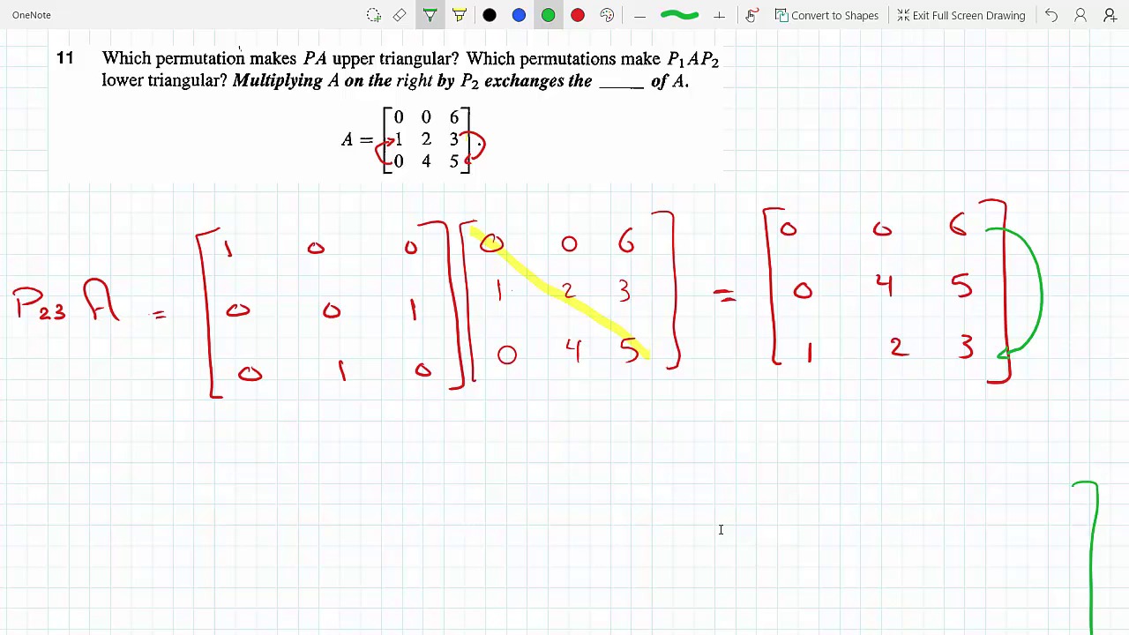
# Label the green arrow R1↔R3
pyautogui.scroll(-1, 720, 529)
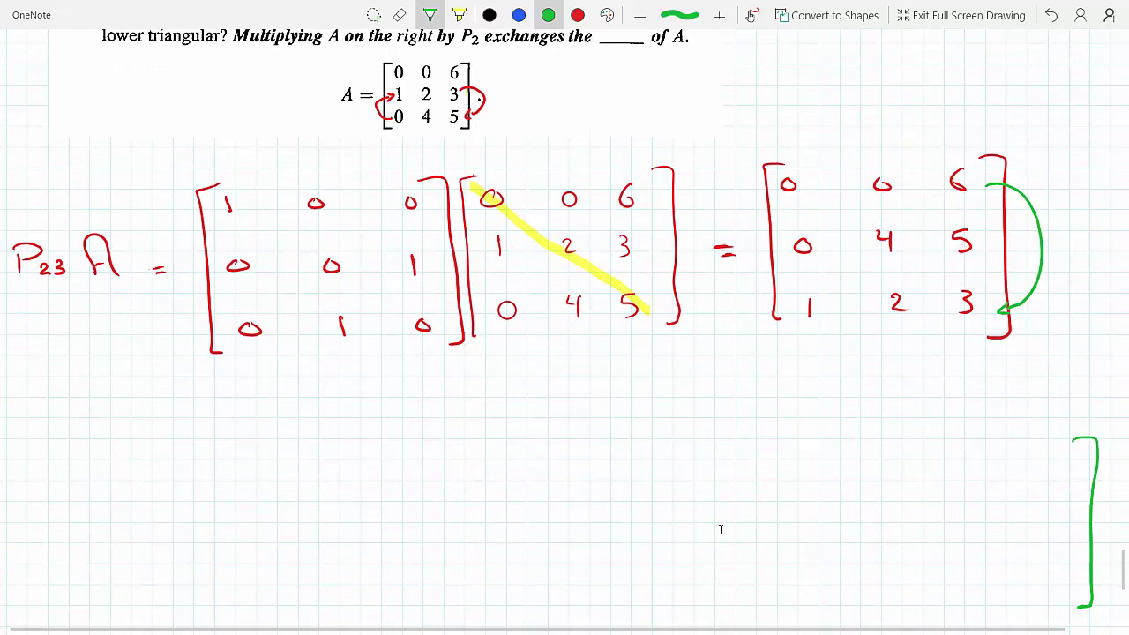
pyautogui.moveTo(1052, 214)
pyautogui.mouseDown()
pyautogui.moveTo(1059, 204)
pyautogui.moveTo(1080, 213)
pyautogui.moveTo(1099, 190)
pyautogui.moveTo(1100, 203)
pyautogui.mouseUp()
pyautogui.moveTo(1098, 206); pyautogui.dragTo(1103, 216)
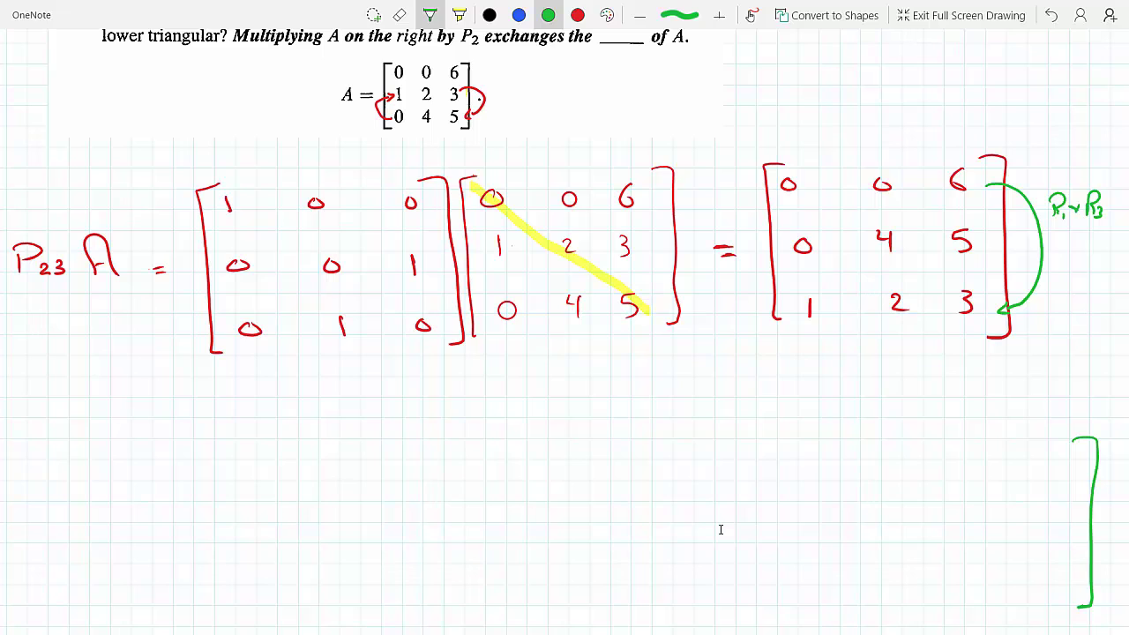
# Write "P13 P23A =" in green on a new line below the first equation
pyautogui.moveTo(147, 468); pyautogui.dragTo(149, 482)
pyautogui.moveTo(128, 457)
pyautogui.mouseDown()
pyautogui.moveTo(147, 483)
pyautogui.moveTo(150, 463)
pyautogui.moveTo(213, 469)
pyautogui.mouseUp()
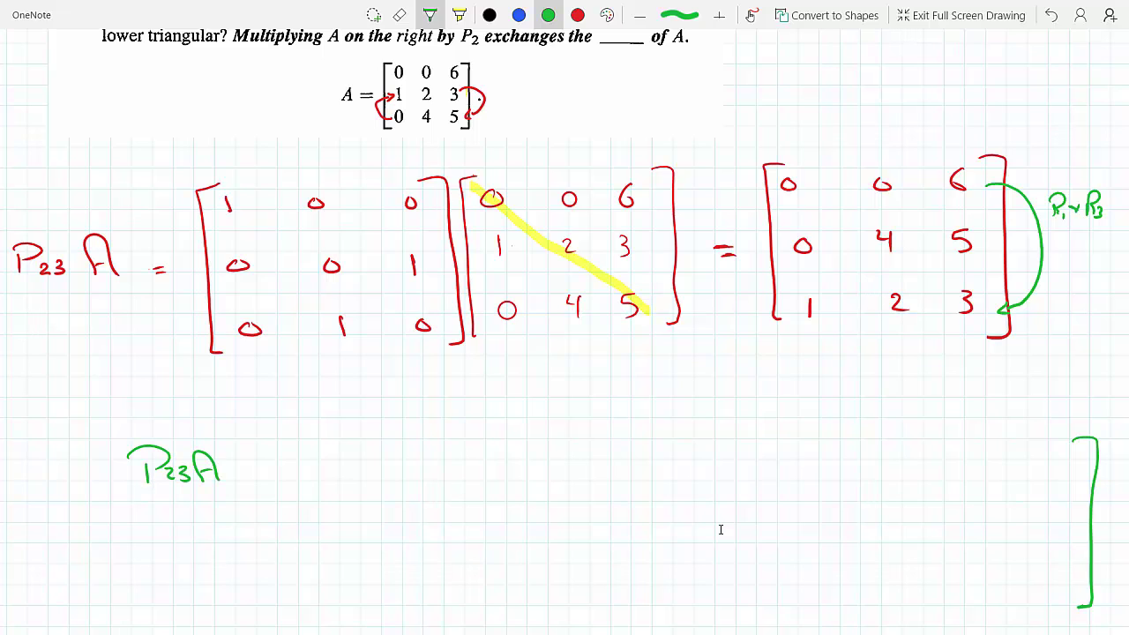
pyautogui.moveTo(41, 461); pyautogui.dragTo(42, 482)
pyautogui.moveTo(20, 453)
pyautogui.mouseDown()
pyautogui.moveTo(75, 459)
pyautogui.moveTo(56, 468)
pyautogui.moveTo(88, 489)
pyautogui.mouseUp()
pyautogui.moveTo(257, 475); pyautogui.dragTo(268, 474)
pyautogui.moveTo(257, 480); pyautogui.dragTo(269, 480)
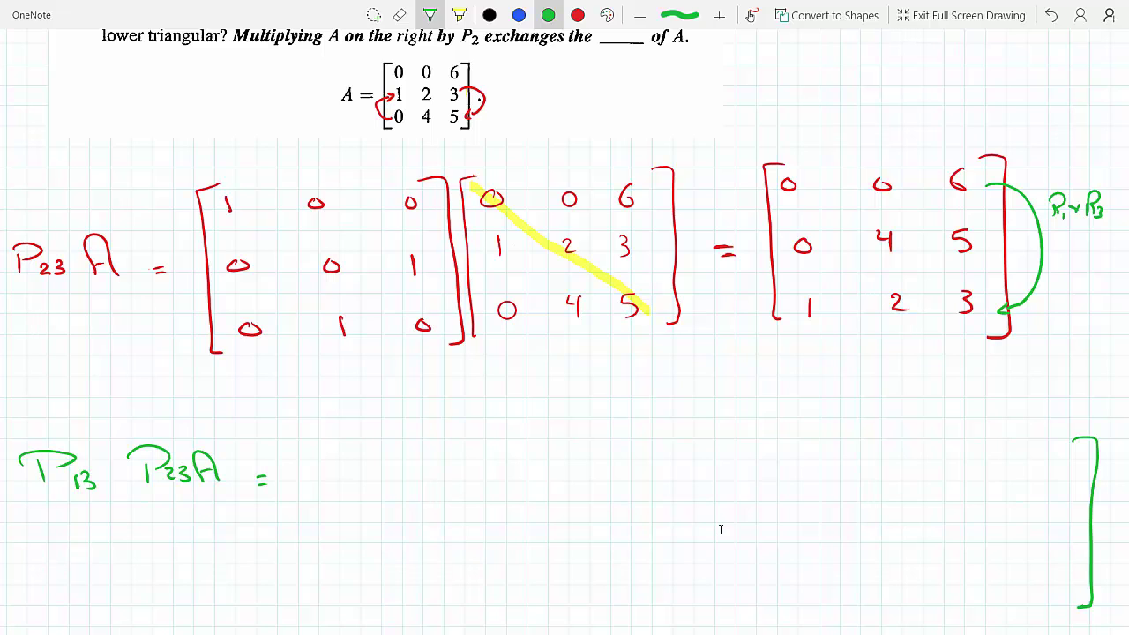
# Write the green P13 matrix's first two rows, 0 0 1 and 0 1 0
pyautogui.moveTo(325, 426); pyautogui.dragTo(324, 427)
pyautogui.moveTo(441, 428)
pyautogui.mouseDown()
pyautogui.moveTo(432, 436)
pyautogui.moveTo(440, 429)
pyautogui.mouseUp()
pyautogui.moveTo(515, 421); pyautogui.dragTo(516, 441)
pyautogui.moveTo(344, 488); pyautogui.dragTo(343, 490)
pyautogui.moveTo(447, 484); pyautogui.dragTo(448, 501)
pyautogui.moveTo(523, 488); pyautogui.dragTo(522, 490)
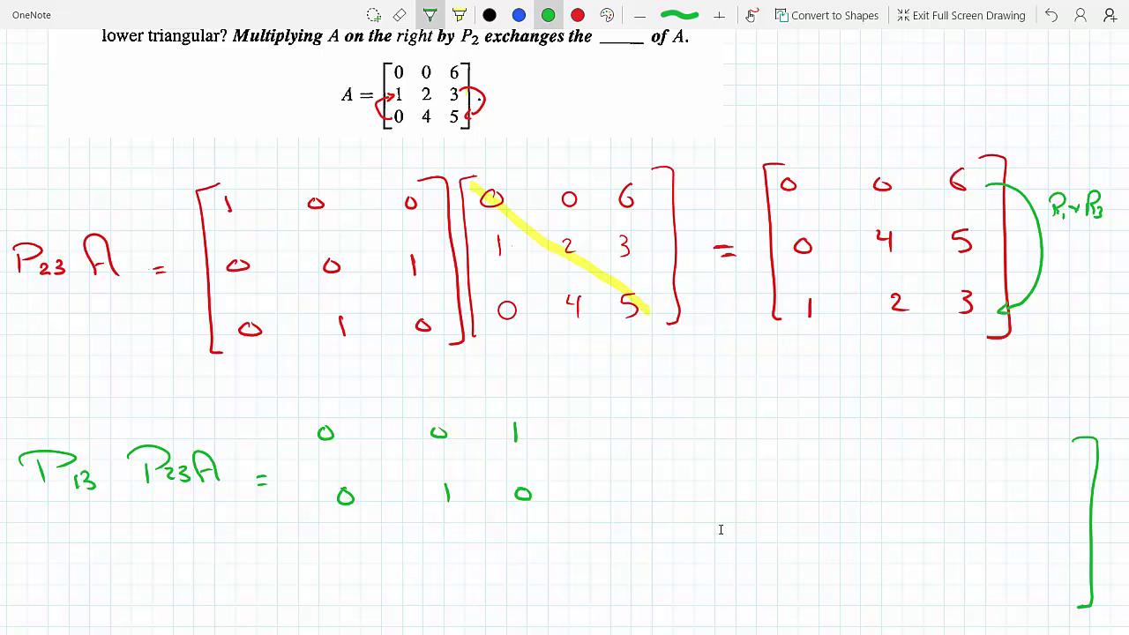
# Add the third row 1 0 0, bracket the P13 matrix, and begin copying P23A's first row
pyautogui.moveTo(354, 542); pyautogui.dragTo(354, 567)
pyautogui.moveTo(454, 550); pyautogui.dragTo(453, 552)
pyautogui.moveTo(528, 550); pyautogui.dragTo(526, 552)
pyautogui.moveTo(297, 411)
pyautogui.mouseDown()
pyautogui.moveTo(324, 406)
pyautogui.moveTo(322, 582)
pyautogui.mouseUp()
pyautogui.moveTo(533, 404)
pyautogui.mouseDown()
pyautogui.moveTo(569, 435)
pyautogui.moveTo(558, 561)
pyautogui.mouseUp()
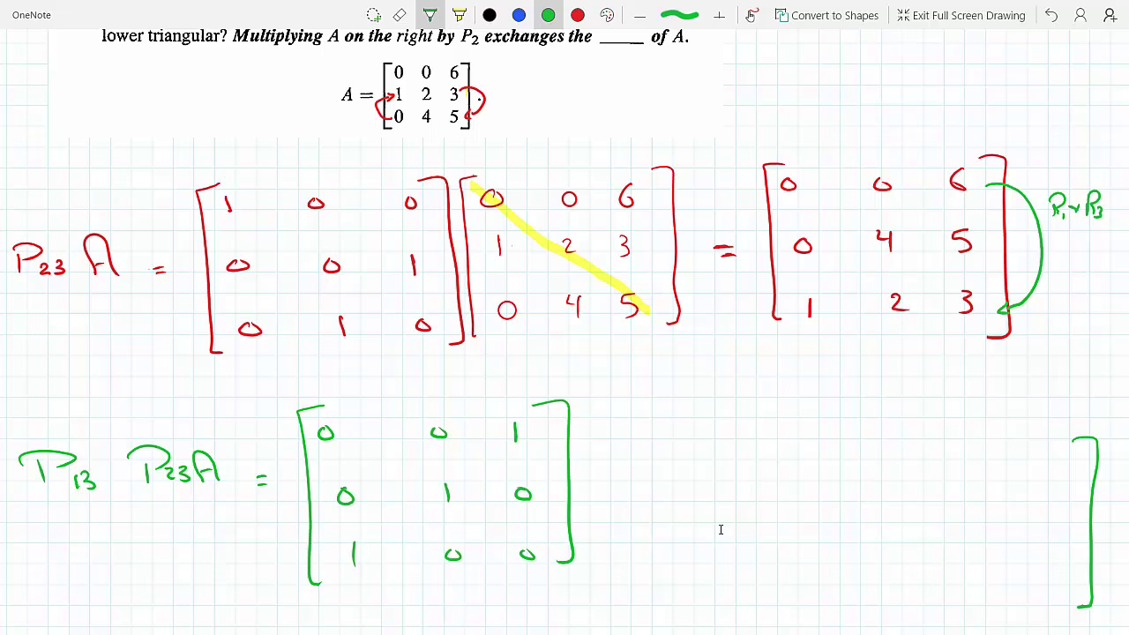
pyautogui.moveTo(629, 420)
pyautogui.mouseDown()
pyautogui.moveTo(623, 434)
pyautogui.moveTo(637, 422)
pyautogui.mouseUp()
# Finish the copied P23A first row 0 0 6 and write its second row 0 4 5
pyautogui.moveTo(739, 421); pyautogui.dragTo(738, 422)
pyautogui.moveTo(827, 411); pyautogui.dragTo(819, 429)
pyautogui.moveTo(635, 488)
pyautogui.mouseDown()
pyautogui.moveTo(630, 496)
pyautogui.moveTo(647, 490)
pyautogui.mouseUp()
pyautogui.moveTo(727, 485); pyautogui.dragTo(734, 501)
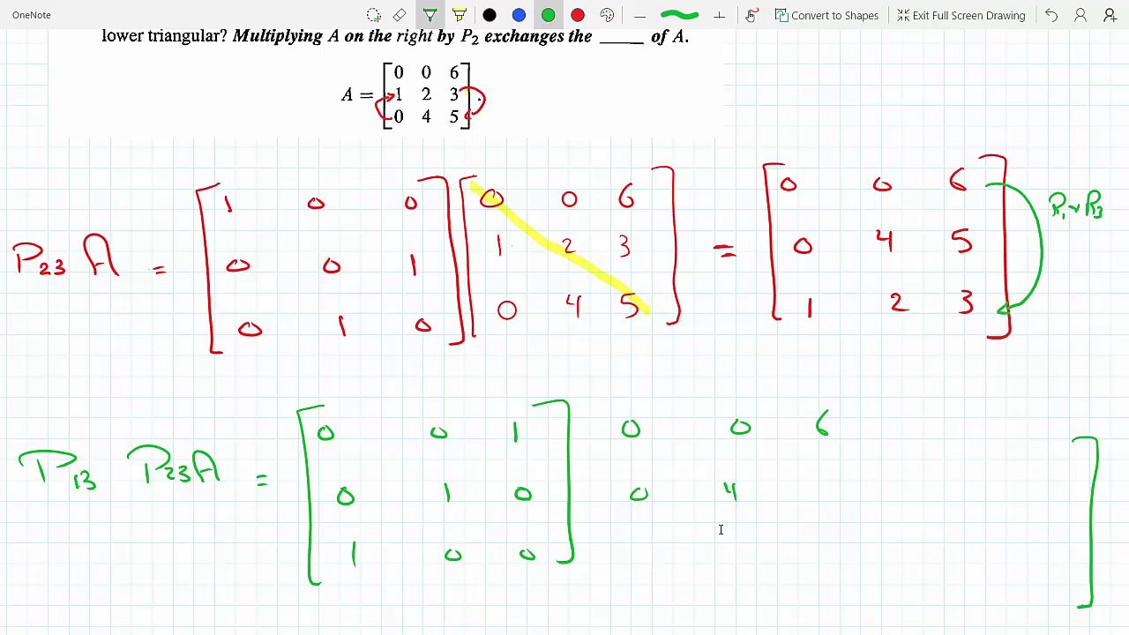
pyautogui.moveTo(814, 478); pyautogui.dragTo(803, 497)
# Write the copied row 1 2 3, bracket the matrix, undo a stray bracket, and add an equals sign
pyautogui.moveTo(650, 540); pyautogui.dragTo(652, 558)
pyautogui.moveTo(735, 537); pyautogui.dragTo(748, 552)
pyautogui.moveTo(801, 524)
pyautogui.mouseDown()
pyautogui.moveTo(812, 530)
pyautogui.moveTo(805, 547)
pyautogui.mouseUp()
pyautogui.moveTo(606, 413)
pyautogui.mouseDown()
pyautogui.moveTo(601, 535)
pyautogui.moveTo(616, 578)
pyautogui.mouseUp()
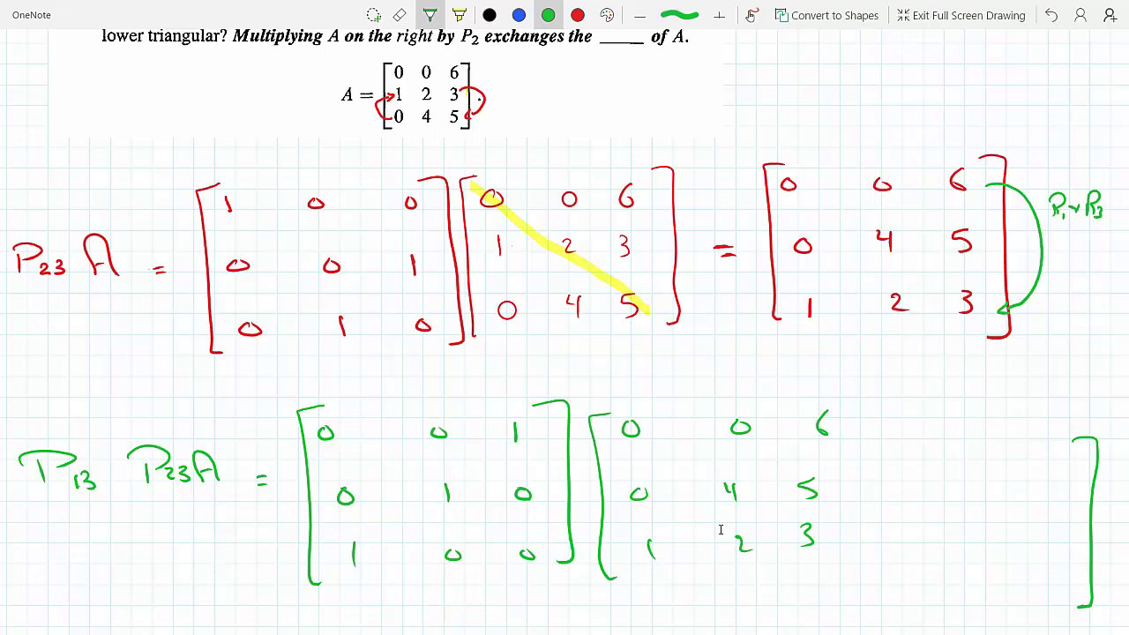
pyautogui.moveTo(831, 402)
pyautogui.mouseDown()
pyautogui.moveTo(854, 547)
pyautogui.moveTo(834, 550)
pyautogui.mouseUp()
pyautogui.hotkey('ctrl', 'z')
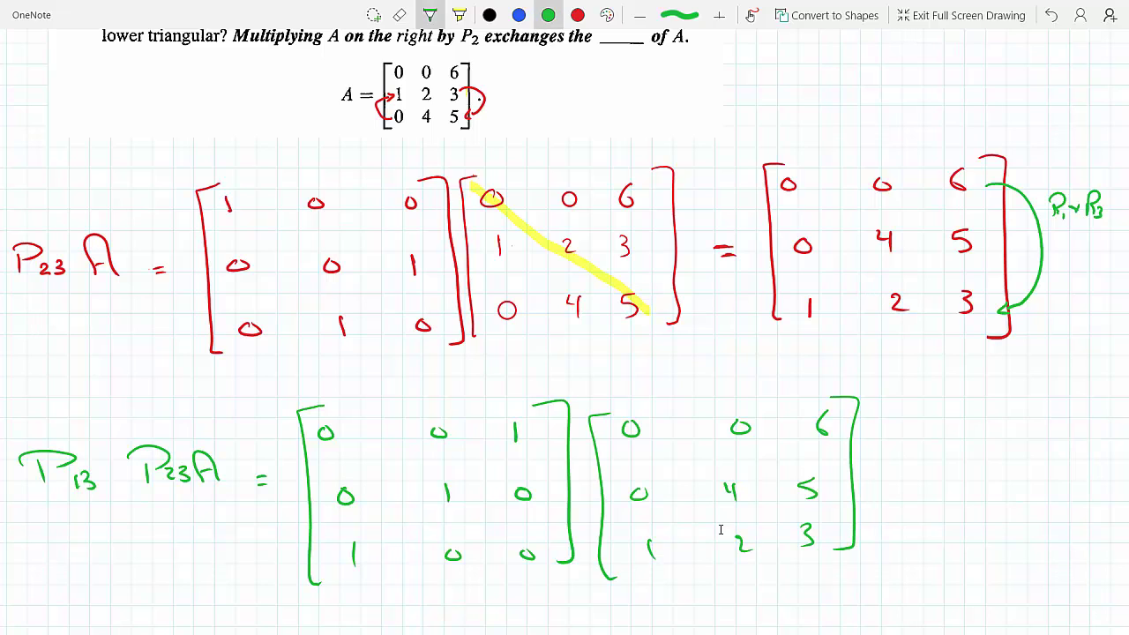
pyautogui.moveTo(876, 475); pyautogui.dragTo(885, 474)
pyautogui.moveTo(875, 480); pyautogui.dragTo(885, 479)
# Write the final result rows 1 2 3, 0 4 5, 0 0 6, erasing a stray mark
pyautogui.moveTo(942, 529)
pyautogui.mouseDown()
pyautogui.moveTo(937, 546)
pyautogui.moveTo(944, 529)
pyautogui.mouseUp()
pyautogui.moveTo(1025, 529); pyautogui.dragTo(1071, 536)
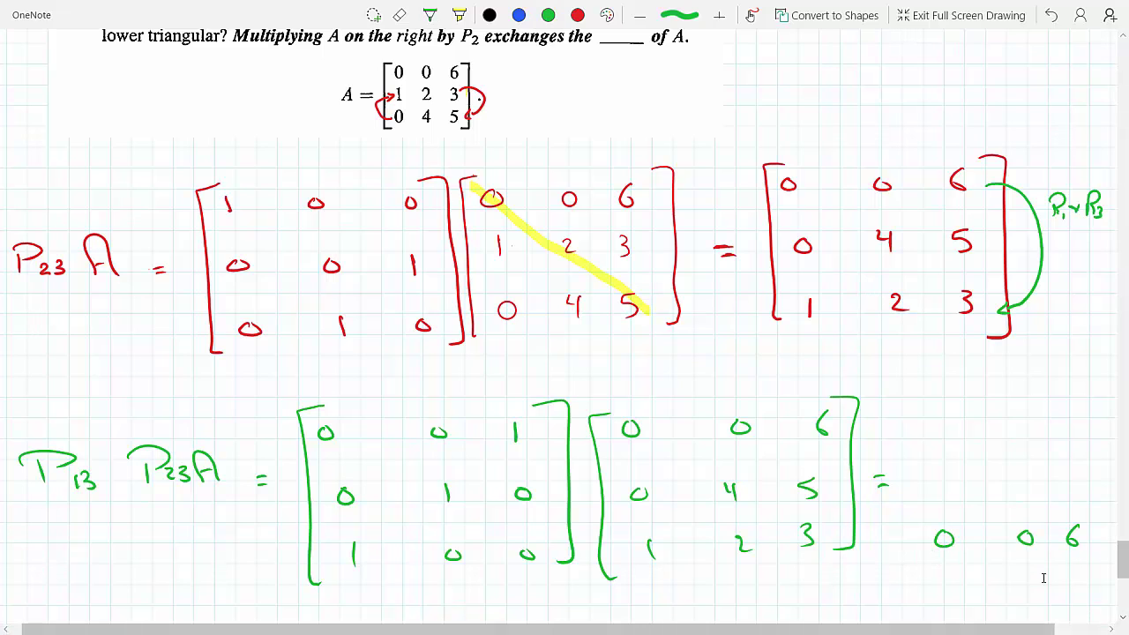
pyautogui.moveTo(947, 474); pyautogui.dragTo(1020, 476)
pyautogui.click(995, 472)
pyautogui.moveTo(1018, 466); pyautogui.dragTo(1019, 483)
pyautogui.moveTo(1087, 467); pyautogui.dragTo(1072, 483)
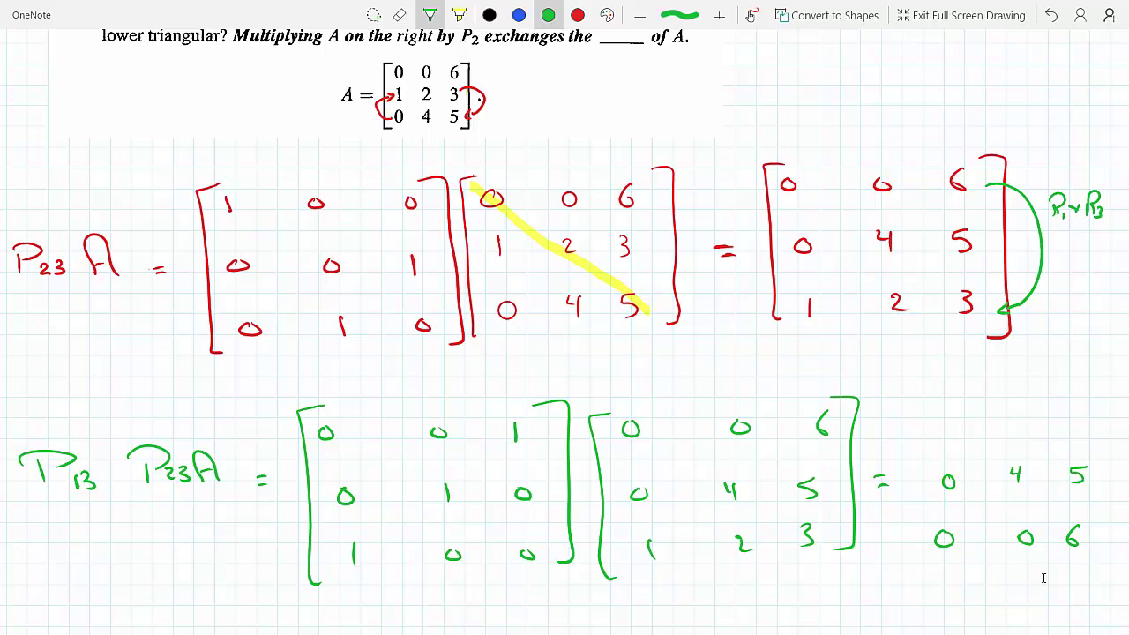
pyautogui.moveTo(939, 407); pyautogui.dragTo(940, 420)
pyautogui.moveTo(1004, 406); pyautogui.dragTo(1076, 419)
# Bracket the final result matrix and label it UT for upper triangular
pyautogui.moveTo(933, 382)
pyautogui.mouseDown()
pyautogui.moveTo(914, 385)
pyautogui.moveTo(915, 556)
pyautogui.mouseUp()
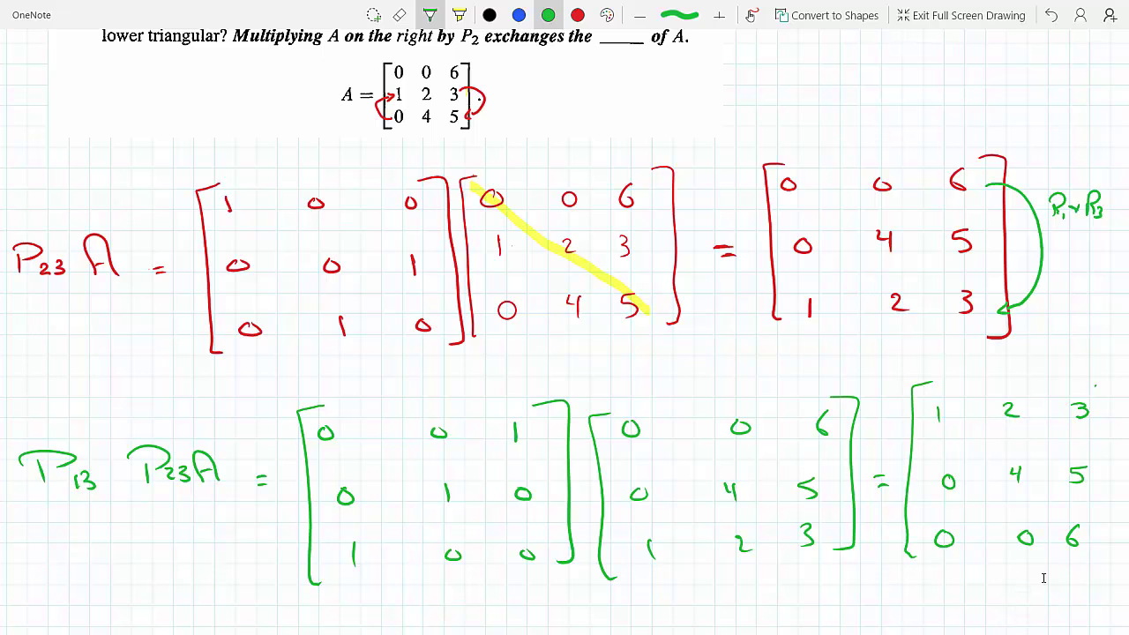
pyautogui.moveTo(1095, 385)
pyautogui.mouseDown()
pyautogui.moveTo(1115, 529)
pyautogui.moveTo(1096, 547)
pyautogui.mouseUp()
pyautogui.scroll(-1, 1075, 580)
pyautogui.scroll(2, 1076, 580)
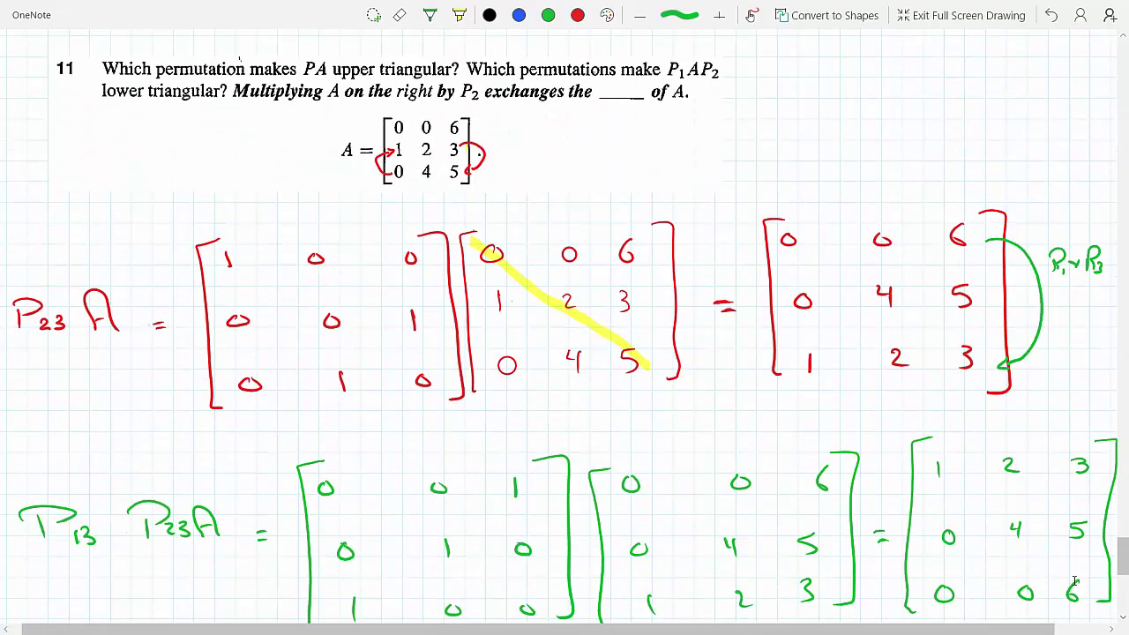
pyautogui.scroll(-3, 1075, 579)
pyautogui.moveTo(964, 446)
pyautogui.mouseDown()
pyautogui.moveTo(1022, 447)
pyautogui.moveTo(1014, 473)
pyautogui.mouseUp()
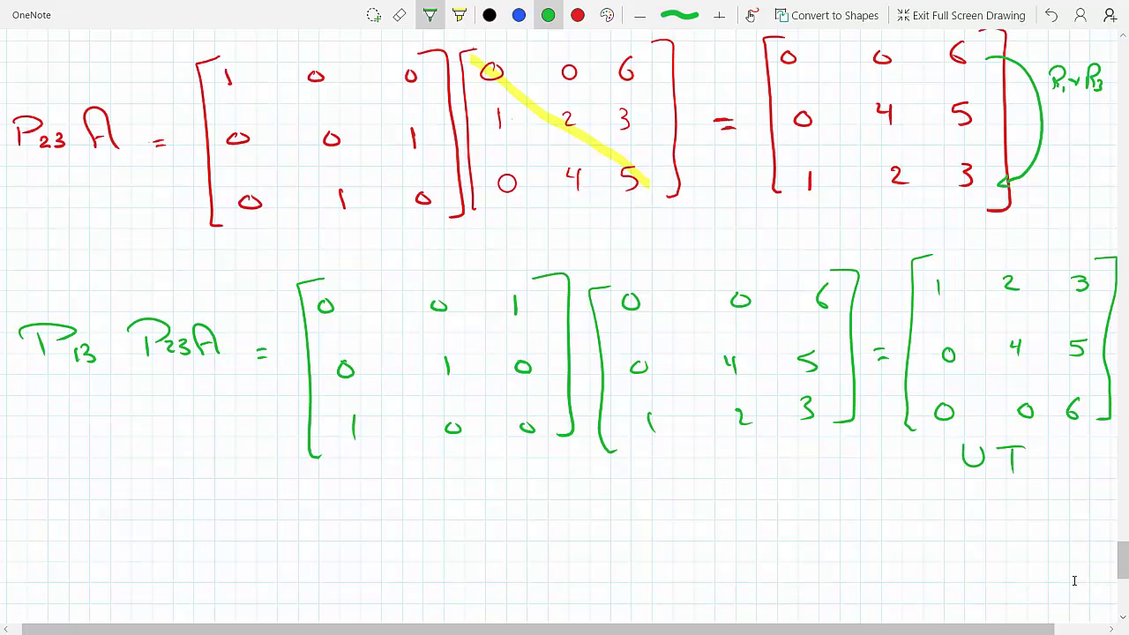
pyautogui.scroll(-2, 1074, 580)
pyautogui.scroll(-1, 1075, 580)
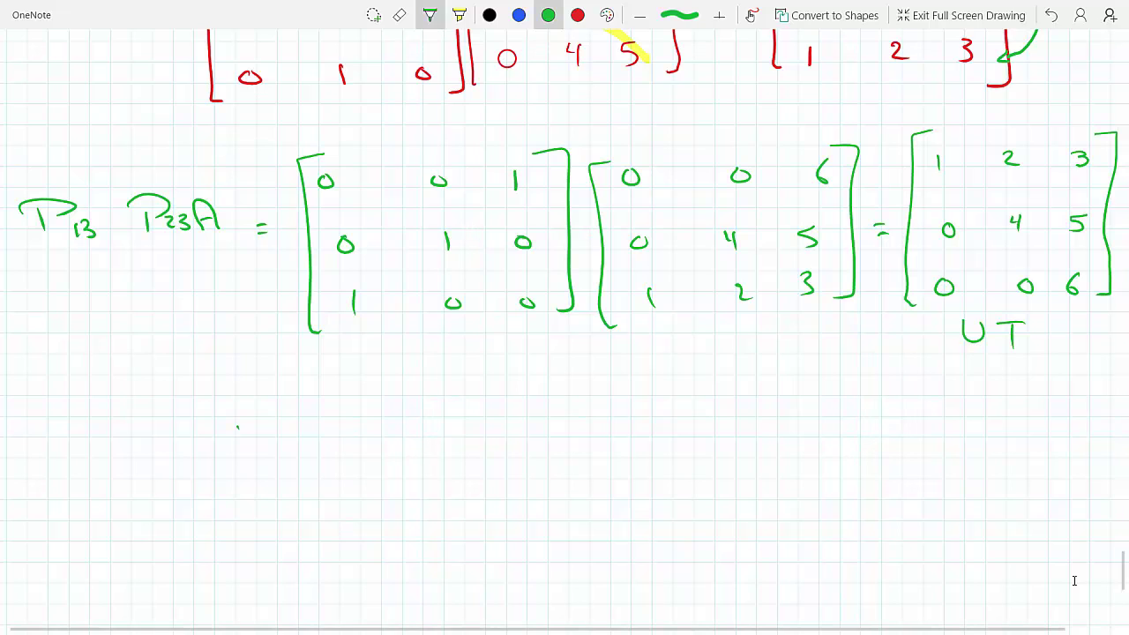
# Switch to dark red ink and write "P = P13 P23" below the matrices
pyautogui.click(607, 15)
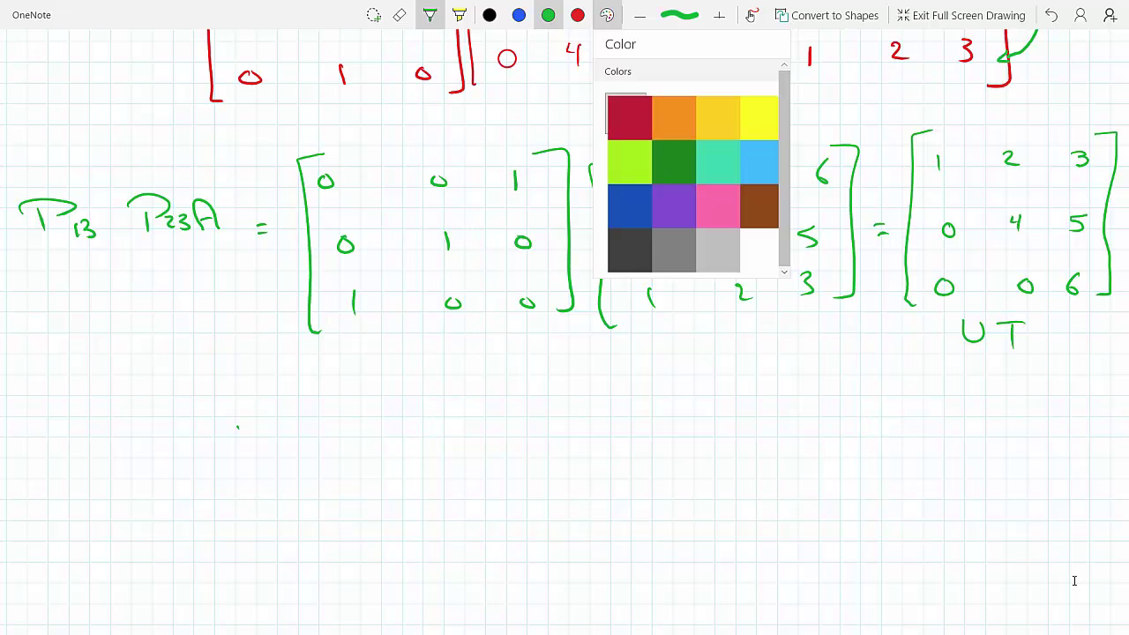
pyautogui.press('Escape')
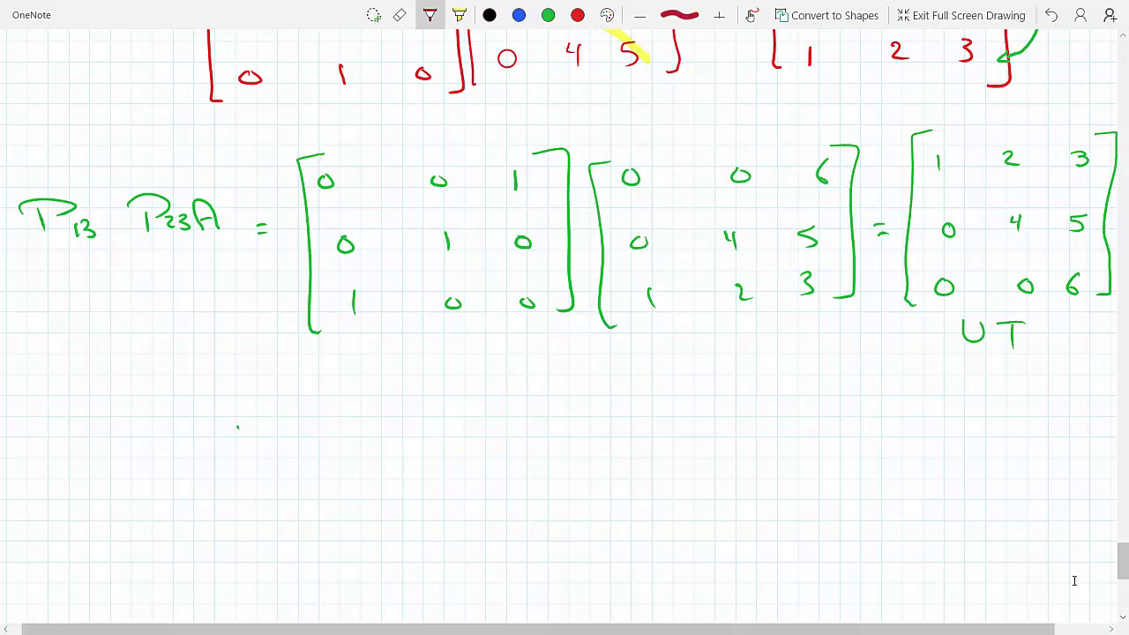
pyautogui.moveTo(221, 435)
pyautogui.mouseDown()
pyautogui.moveTo(227, 463)
pyautogui.moveTo(236, 436)
pyautogui.mouseUp()
pyautogui.moveTo(301, 448); pyautogui.dragTo(323, 456)
pyautogui.moveTo(382, 437)
pyautogui.mouseDown()
pyautogui.moveTo(382, 461)
pyautogui.moveTo(411, 431)
pyautogui.mouseUp()
pyautogui.moveTo(409, 440)
pyautogui.mouseDown()
pyautogui.moveTo(409, 454)
pyautogui.moveTo(425, 457)
pyautogui.mouseUp()
pyautogui.moveTo(493, 422)
pyautogui.mouseDown()
pyautogui.moveTo(495, 458)
pyautogui.moveTo(550, 421)
pyautogui.mouseUp()
pyautogui.moveTo(528, 442)
pyautogui.mouseDown()
pyautogui.moveTo(540, 438)
pyautogui.moveTo(551, 455)
pyautogui.mouseUp()
pyautogui.moveTo(556, 441)
pyautogui.mouseDown()
pyautogui.moveTo(566, 450)
pyautogui.moveTo(556, 460)
pyautogui.mouseUp()
# Start the next line with an equals sign and begin writing matrix entries after it
pyautogui.scroll(-2, 1074, 580)
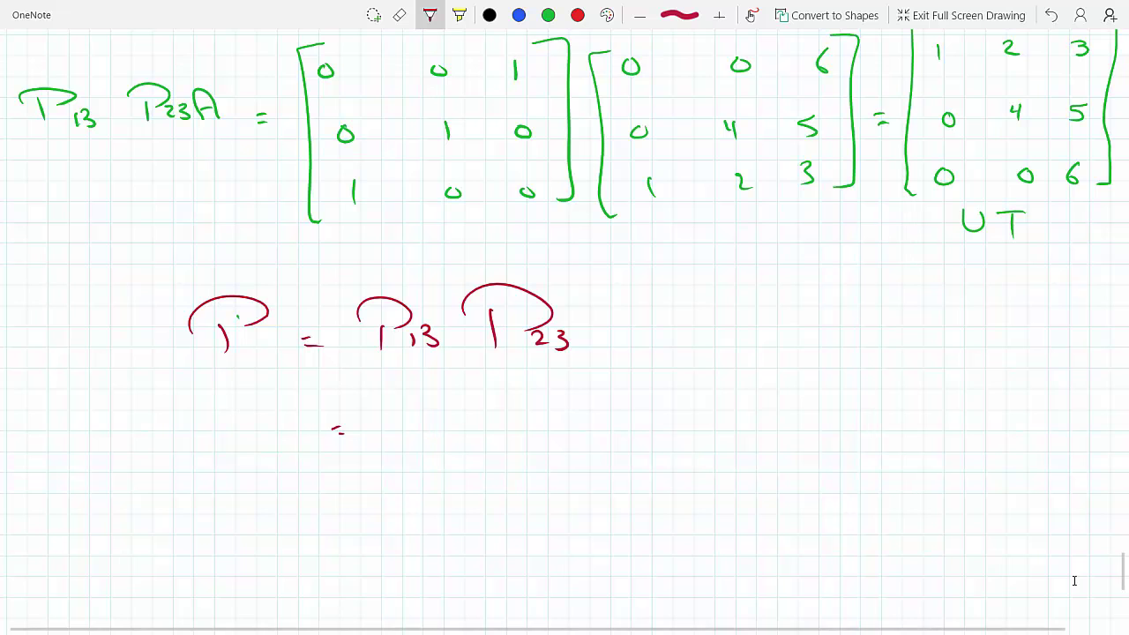
pyautogui.moveTo(333, 435); pyautogui.dragTo(353, 433)
pyautogui.moveTo(331, 426); pyautogui.dragTo(347, 426)
pyautogui.scroll(3, 1074, 581)
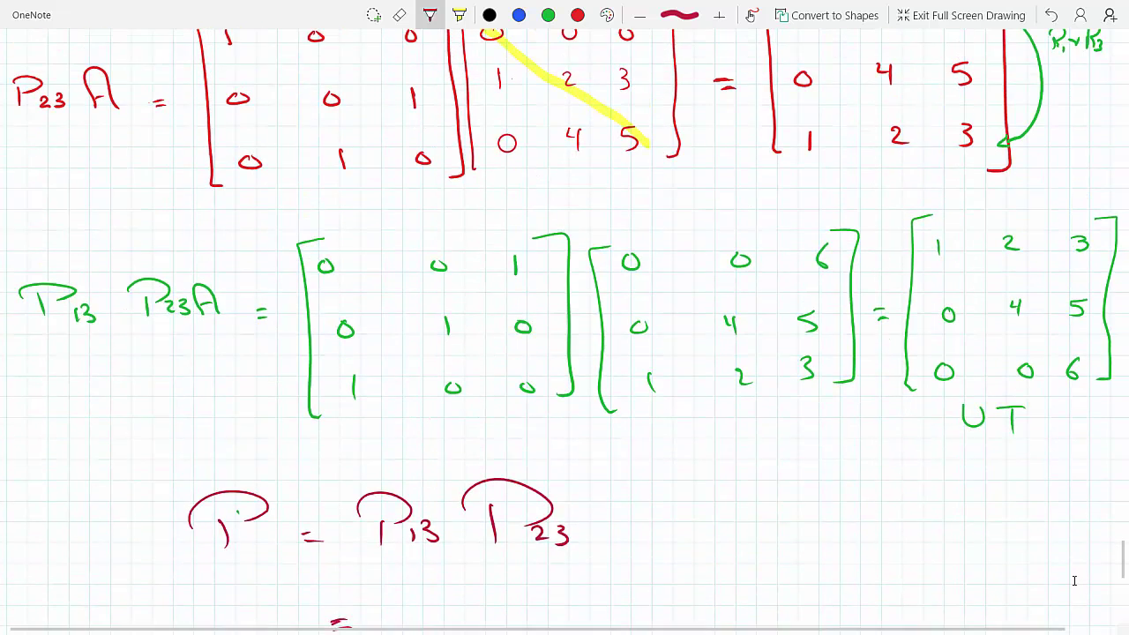
pyautogui.scroll(-3, 1075, 581)
pyautogui.moveTo(411, 422); pyautogui.dragTo(416, 439)
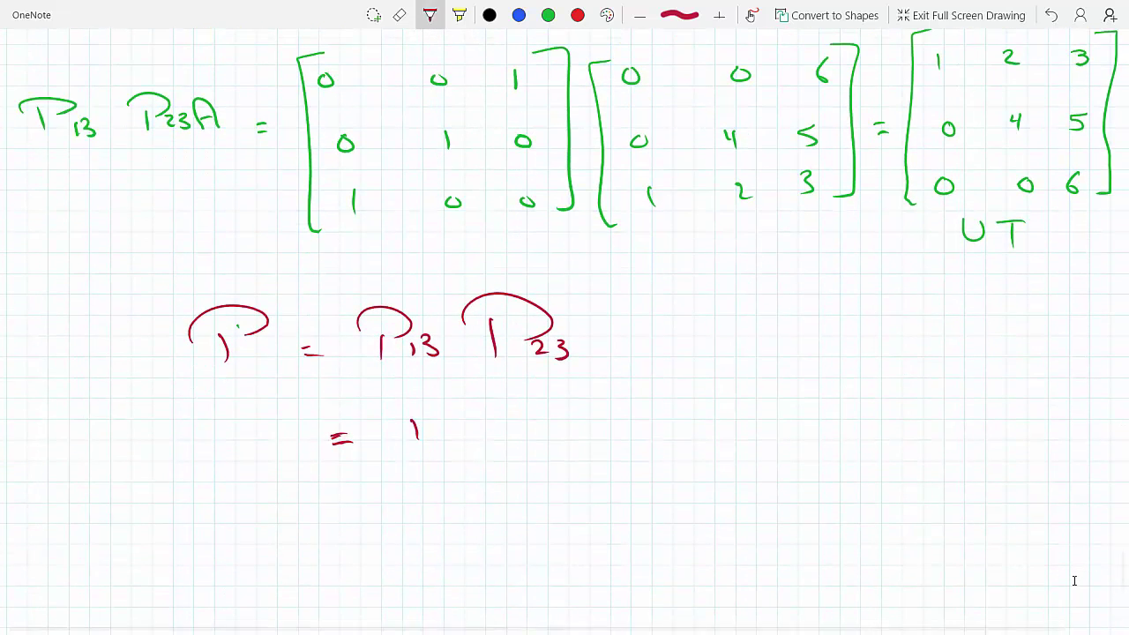
pyautogui.moveTo(507, 421); pyautogui.dragTo(505, 423)
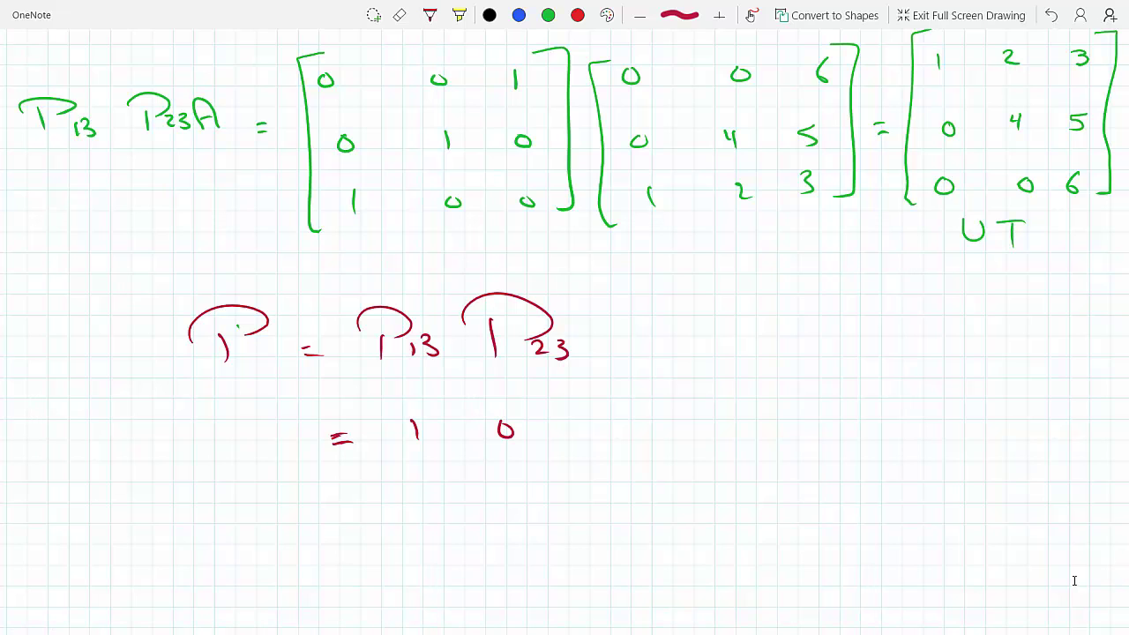
pyautogui.moveTo(412, 421); pyautogui.dragTo(416, 439)
pyautogui.moveTo(499, 422); pyautogui.dragTo(512, 439)
pyautogui.scroll(3, 1075, 581)
pyautogui.scroll(3, 1074, 581)
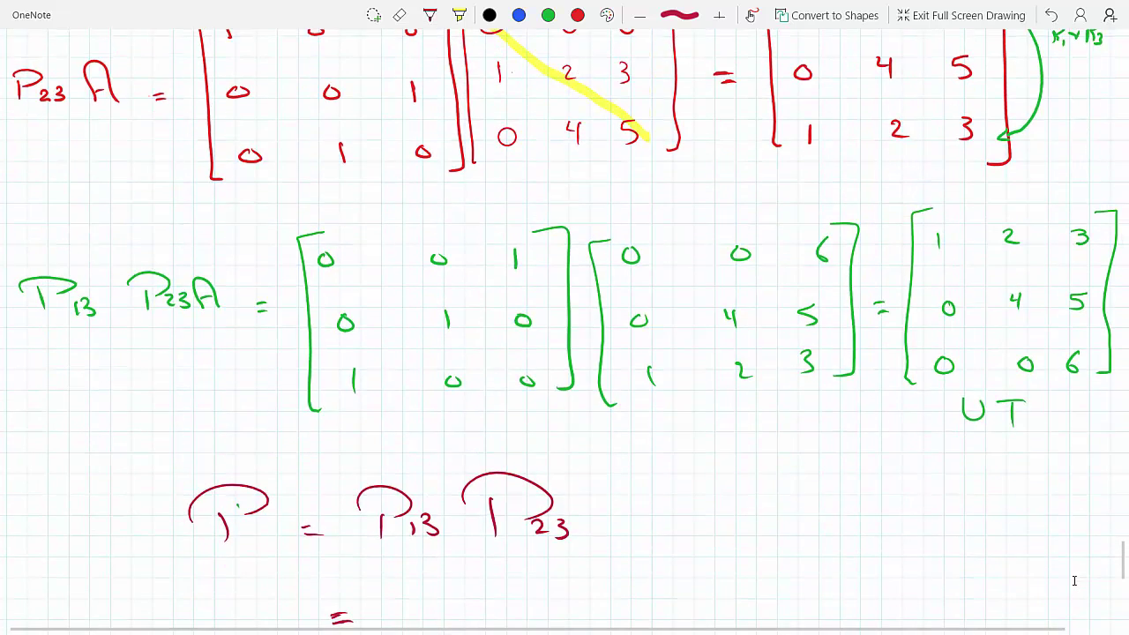
pyautogui.scroll(-1, 1075, 580)
pyautogui.scroll(-2, 1074, 581)
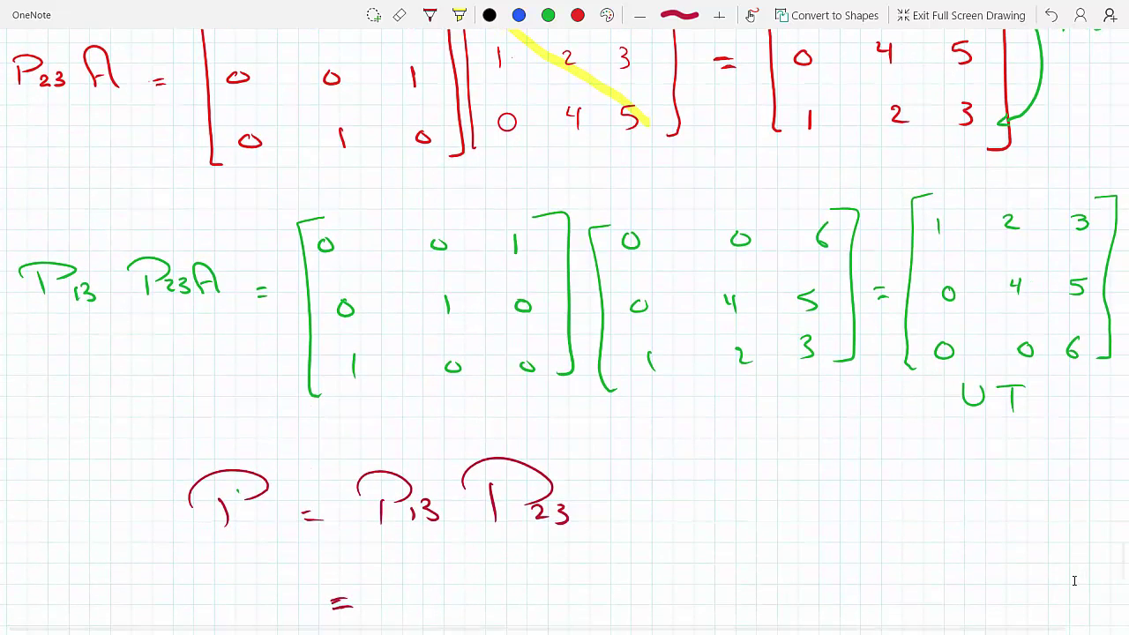
pyautogui.scroll(-3, 1074, 580)
pyautogui.scroll(-1, 1074, 580)
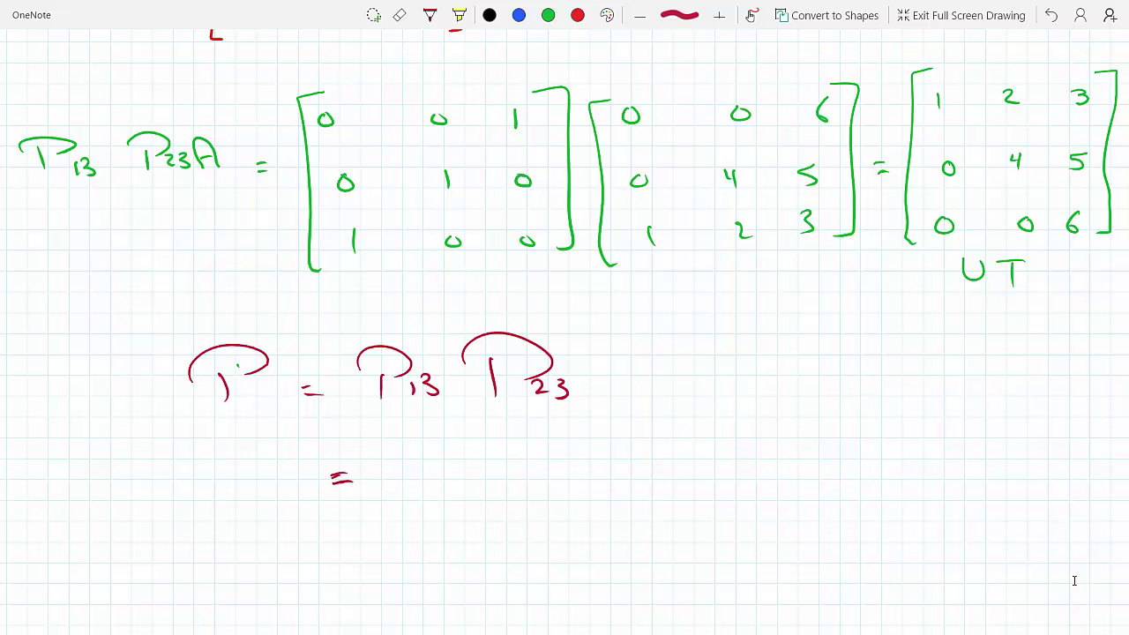
# Write P13 in red as the bracketed matrix [0 0 1; 0 1 0; 1 0 0]
pyautogui.moveTo(413, 466)
pyautogui.mouseDown()
pyautogui.moveTo(404, 476)
pyautogui.moveTo(413, 466)
pyautogui.mouseUp()
pyautogui.moveTo(519, 467); pyautogui.dragTo(520, 468)
pyautogui.moveTo(600, 457); pyautogui.dragTo(603, 480)
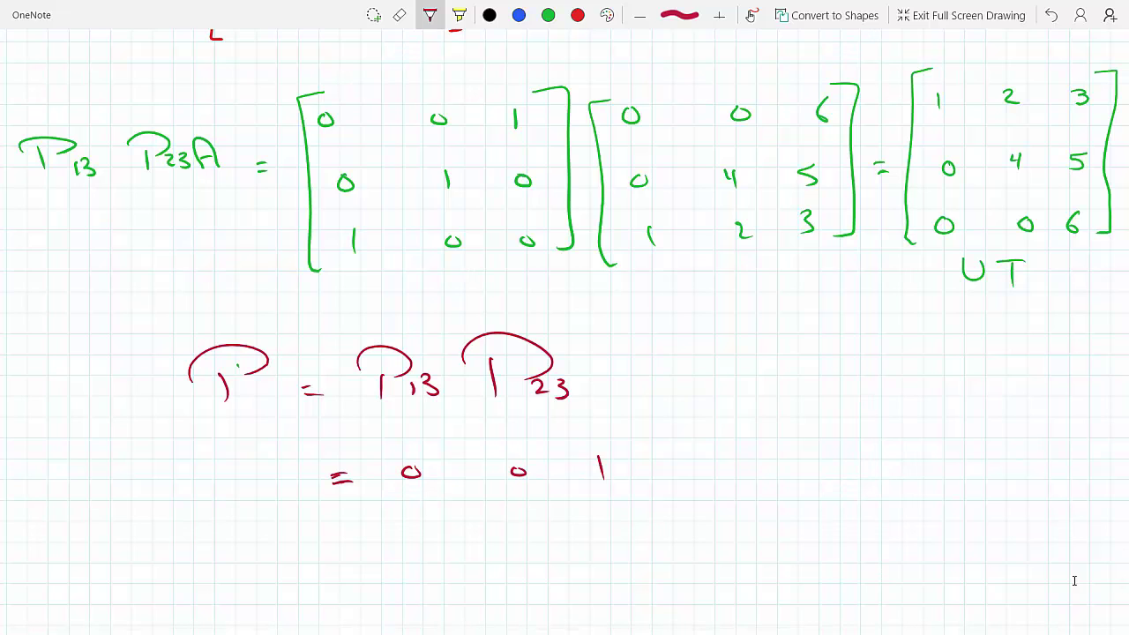
pyautogui.moveTo(414, 519); pyautogui.dragTo(415, 518)
pyautogui.moveTo(524, 515); pyautogui.dragTo(525, 532)
pyautogui.moveTo(607, 518); pyautogui.dragTo(606, 519)
pyautogui.moveTo(431, 565); pyautogui.dragTo(431, 586)
pyautogui.moveTo(534, 570); pyautogui.dragTo(532, 572)
pyautogui.moveTo(617, 569); pyautogui.dragTo(615, 571)
pyautogui.moveTo(386, 446)
pyautogui.mouseDown()
pyautogui.moveTo(398, 445)
pyautogui.moveTo(402, 611)
pyautogui.mouseUp()
pyautogui.moveTo(622, 433)
pyautogui.mouseDown()
pyautogui.moveTo(655, 555)
pyautogui.moveTo(622, 591)
pyautogui.mouseUp()
# Write P23 beside it as the bracketed matrix [1 0 0; 0 0 1; 0 1 0]
pyautogui.scroll(-2, 1075, 581)
pyautogui.scroll(-2, 1075, 581)
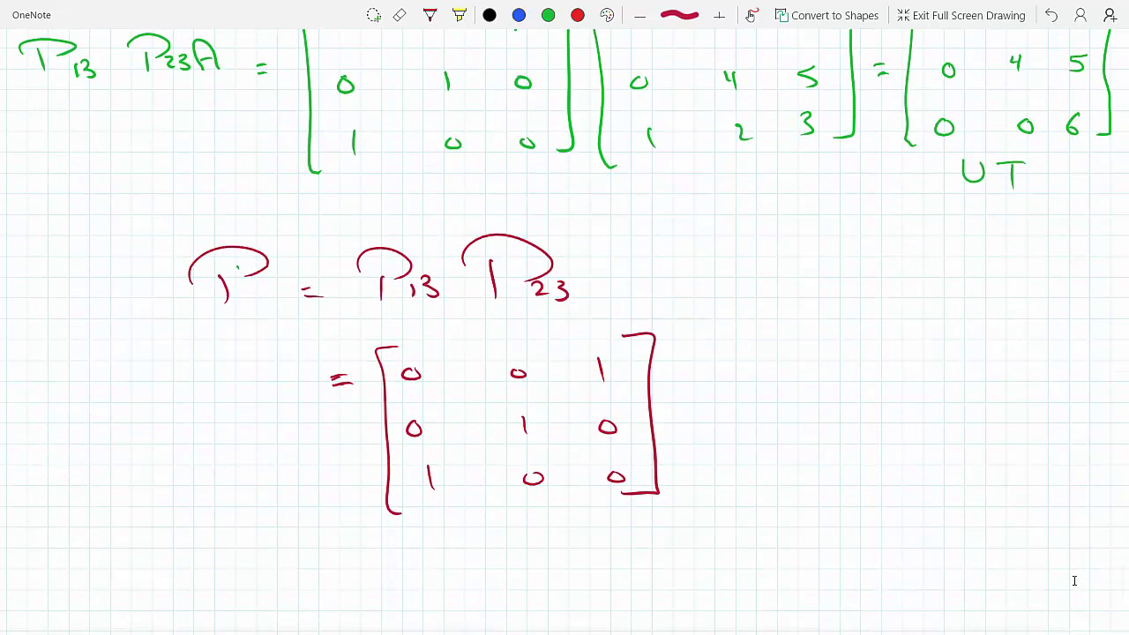
pyautogui.moveTo(700, 360); pyautogui.dragTo(702, 380)
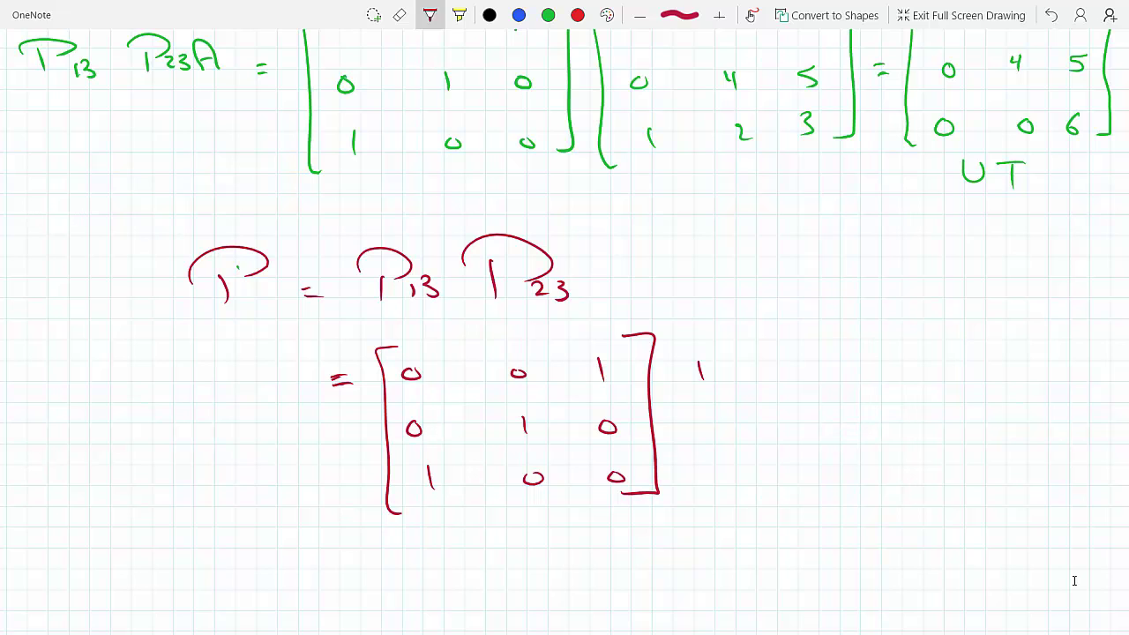
pyautogui.moveTo(798, 369); pyautogui.dragTo(796, 370)
pyautogui.moveTo(883, 372); pyautogui.dragTo(885, 371)
pyautogui.moveTo(709, 415)
pyautogui.mouseDown()
pyautogui.moveTo(703, 422)
pyautogui.moveTo(715, 417)
pyautogui.mouseUp()
pyautogui.moveTo(805, 411)
pyautogui.mouseDown()
pyautogui.moveTo(801, 421)
pyautogui.moveTo(811, 413)
pyautogui.mouseUp()
pyautogui.moveTo(880, 405); pyautogui.dragTo(881, 429)
pyautogui.moveTo(730, 468); pyautogui.dragTo(727, 469)
pyautogui.moveTo(821, 460); pyautogui.dragTo(825, 482)
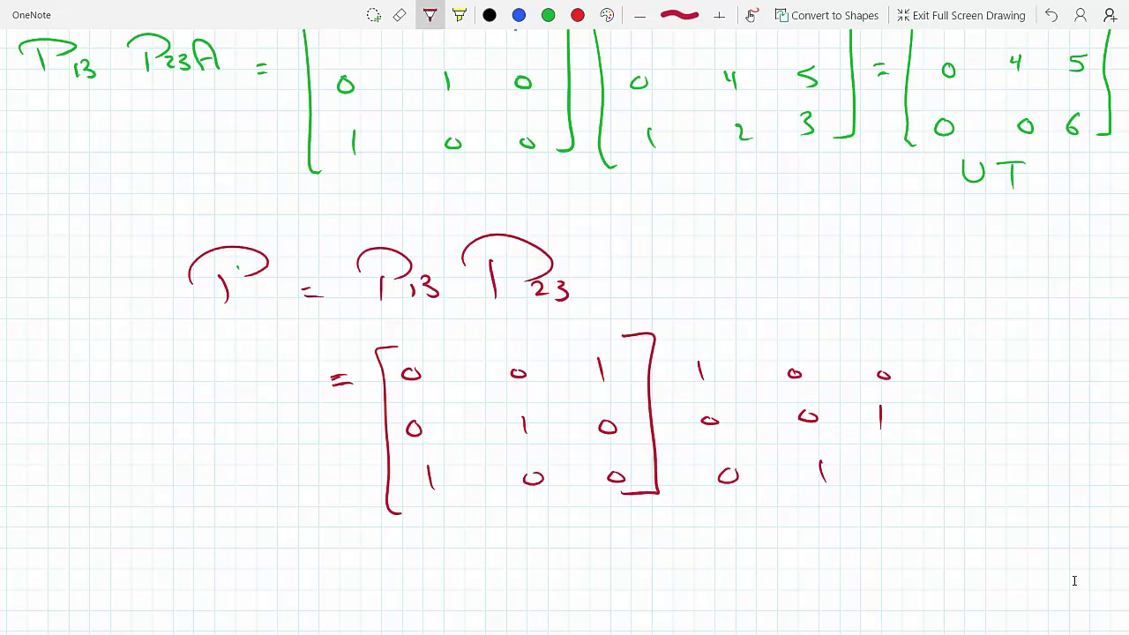
pyautogui.moveTo(888, 468)
pyautogui.mouseDown()
pyautogui.moveTo(881, 480)
pyautogui.moveTo(888, 468)
pyautogui.mouseUp()
pyautogui.moveTo(696, 343); pyautogui.dragTo(704, 495)
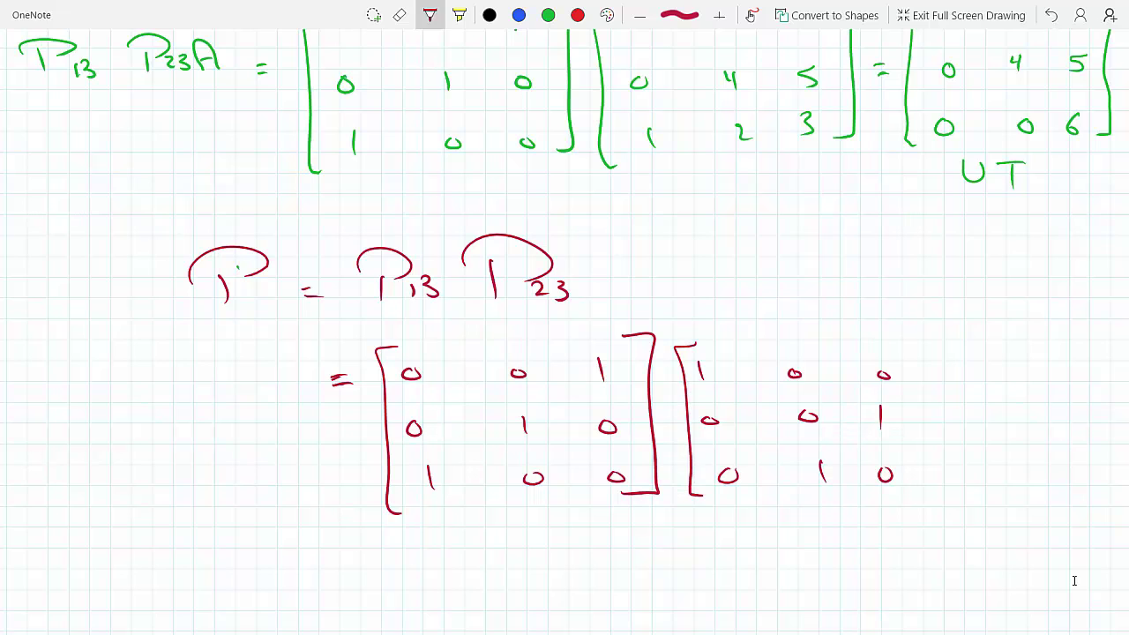
pyautogui.moveTo(893, 347)
pyautogui.mouseDown()
pyautogui.moveTo(932, 354)
pyautogui.moveTo(911, 499)
pyautogui.mouseUp()
# Start a new line below reading "P ="
pyautogui.scroll(-3, 1075, 581)
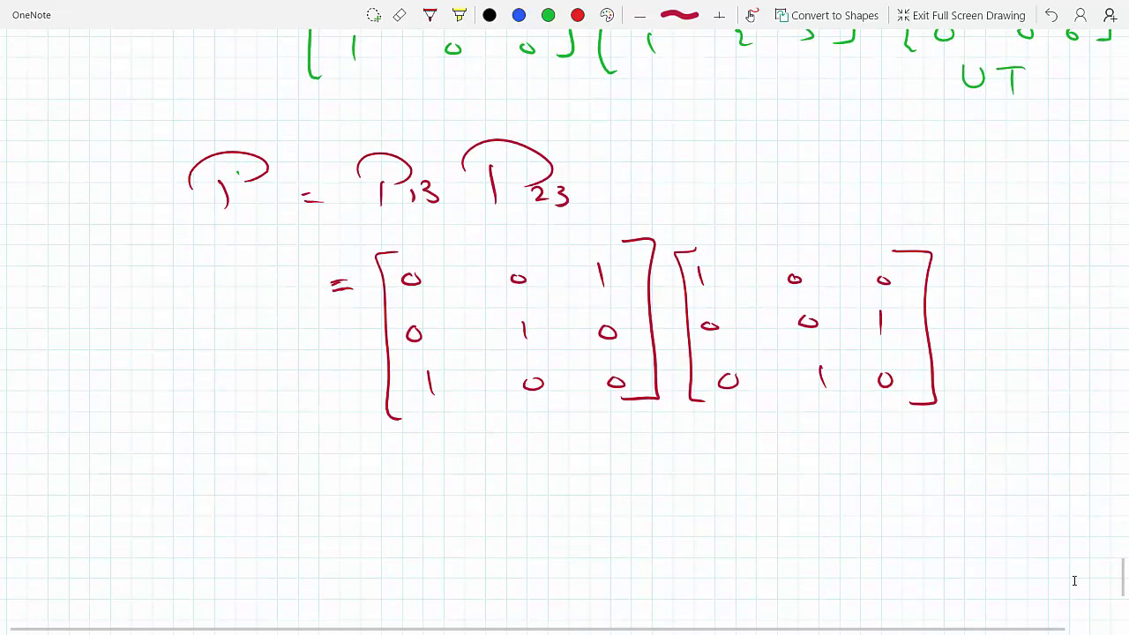
pyautogui.moveTo(355, 507); pyautogui.dragTo(367, 507)
pyautogui.moveTo(357, 517); pyautogui.dragTo(369, 517)
pyautogui.moveTo(262, 487); pyautogui.dragTo(266, 521)
pyautogui.moveTo(218, 490)
pyautogui.mouseDown()
pyautogui.moveTo(312, 481)
pyautogui.moveTo(275, 498)
pyautogui.mouseUp()
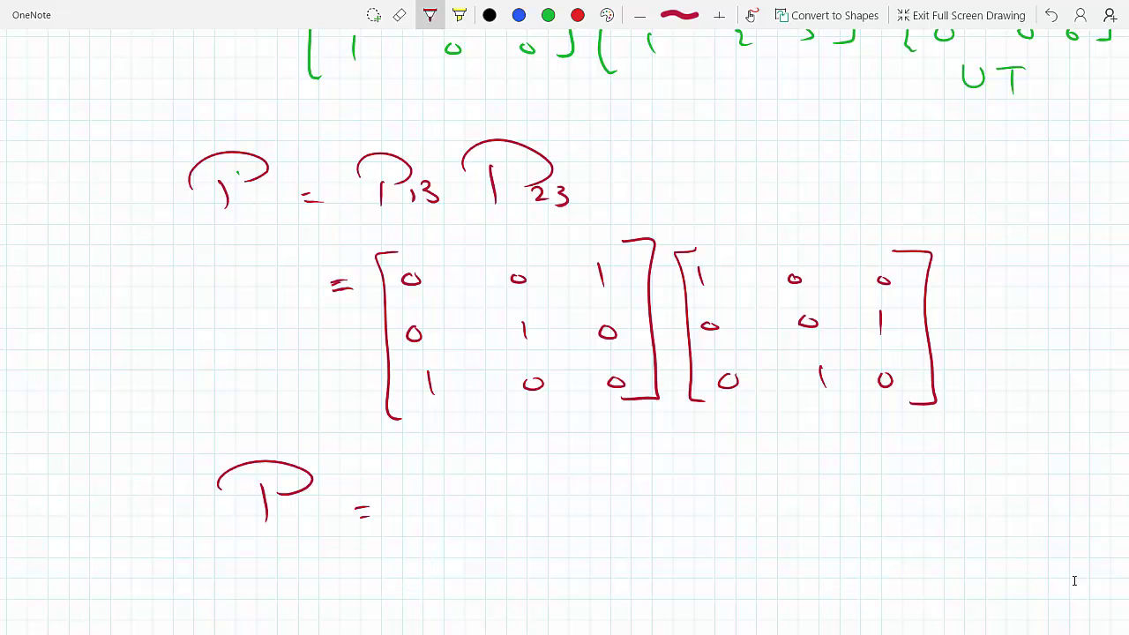
# Write the first two rows of P, 0 1 0 and 0 0 1, after "P ="
pyautogui.scroll(-2, 1075, 581)
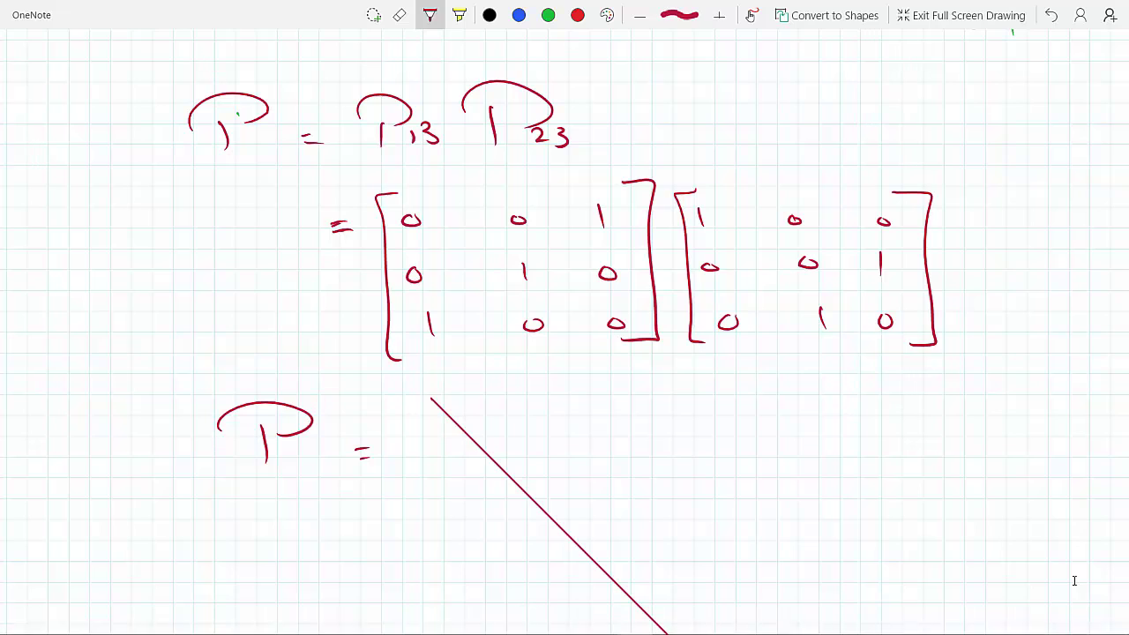
pyautogui.click(430, 15)
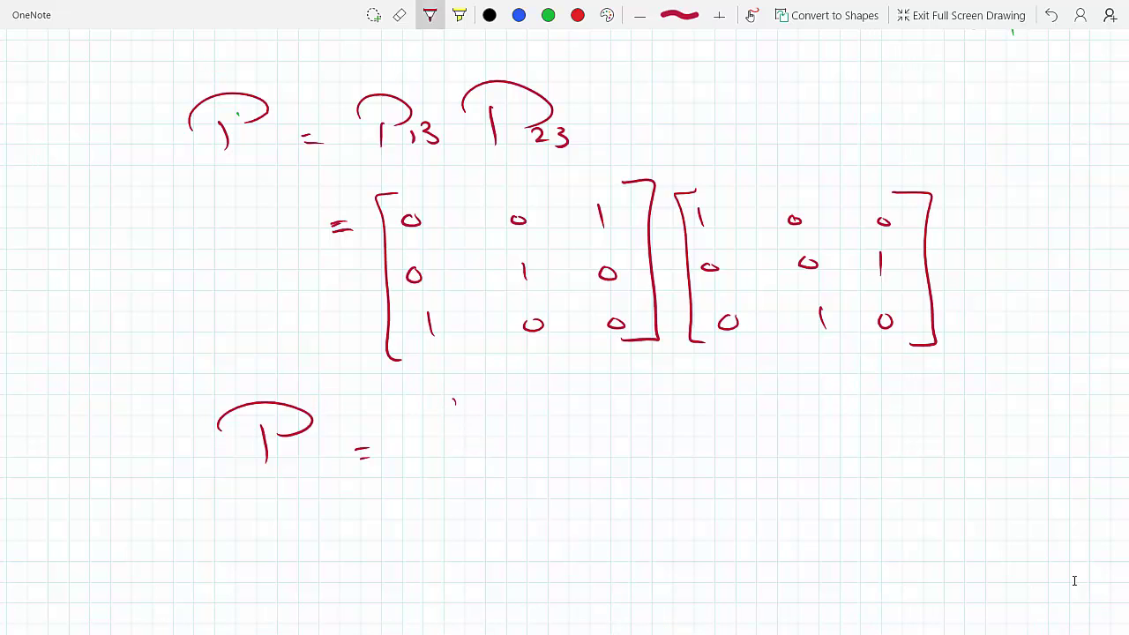
pyautogui.moveTo(453, 399); pyautogui.dragTo(464, 402)
pyautogui.moveTo(581, 393); pyautogui.dragTo(581, 410)
pyautogui.moveTo(704, 399)
pyautogui.mouseDown()
pyautogui.moveTo(694, 403)
pyautogui.moveTo(706, 399)
pyautogui.mouseUp()
pyautogui.moveTo(581, 394); pyautogui.dragTo(582, 417)
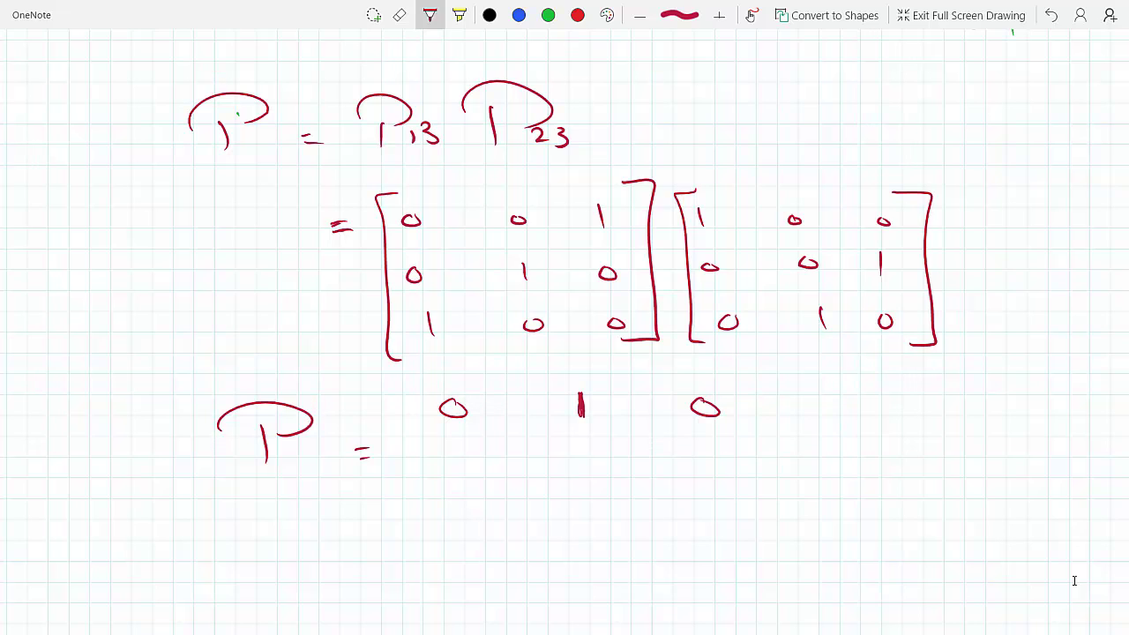
pyautogui.moveTo(473, 462); pyautogui.dragTo(471, 463)
pyautogui.moveTo(589, 461); pyautogui.dragTo(587, 462)
pyautogui.moveTo(698, 455); pyautogui.dragTo(703, 486)
# Add the bottom row 1 0 0, bracket the matrix, and begin boxing it
pyautogui.moveTo(481, 520); pyautogui.dragTo(482, 542)
pyautogui.moveTo(601, 525)
pyautogui.mouseDown()
pyautogui.moveTo(588, 536)
pyautogui.moveTo(604, 527)
pyautogui.mouseUp()
pyautogui.moveTo(718, 526)
pyautogui.mouseDown()
pyautogui.moveTo(706, 539)
pyautogui.moveTo(723, 529)
pyautogui.mouseUp()
pyautogui.moveTo(441, 384)
pyautogui.mouseDown()
pyautogui.moveTo(422, 459)
pyautogui.moveTo(443, 572)
pyautogui.mouseUp()
pyautogui.moveTo(732, 377)
pyautogui.mouseDown()
pyautogui.moveTo(764, 427)
pyautogui.moveTo(746, 550)
pyautogui.mouseUp()
pyautogui.scroll(-3, 1075, 580)
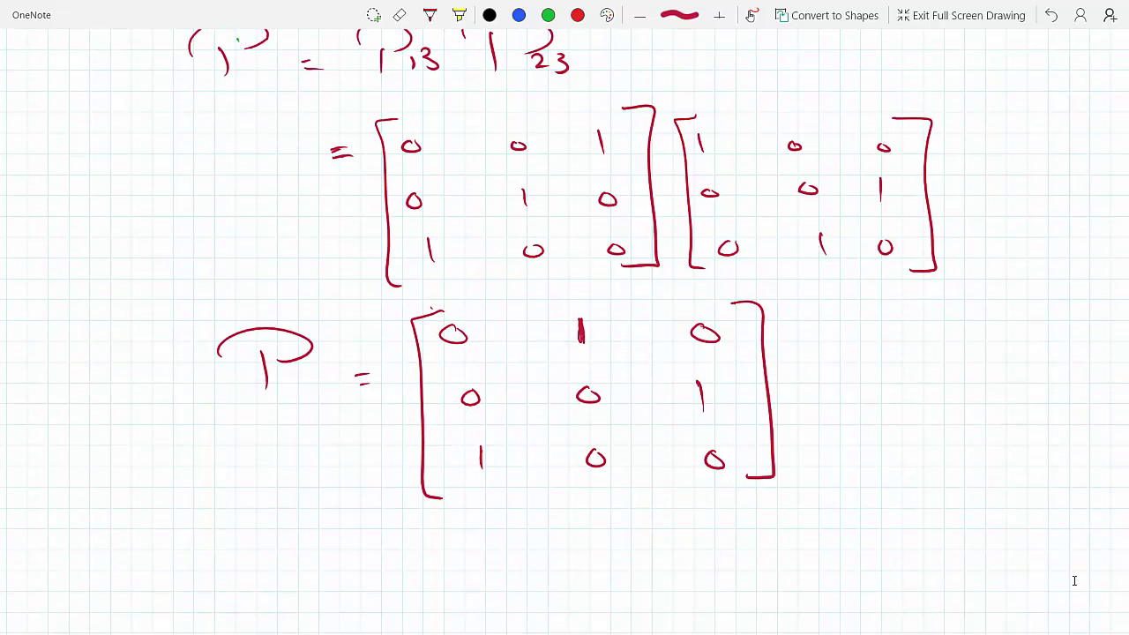
pyautogui.click(430, 15)
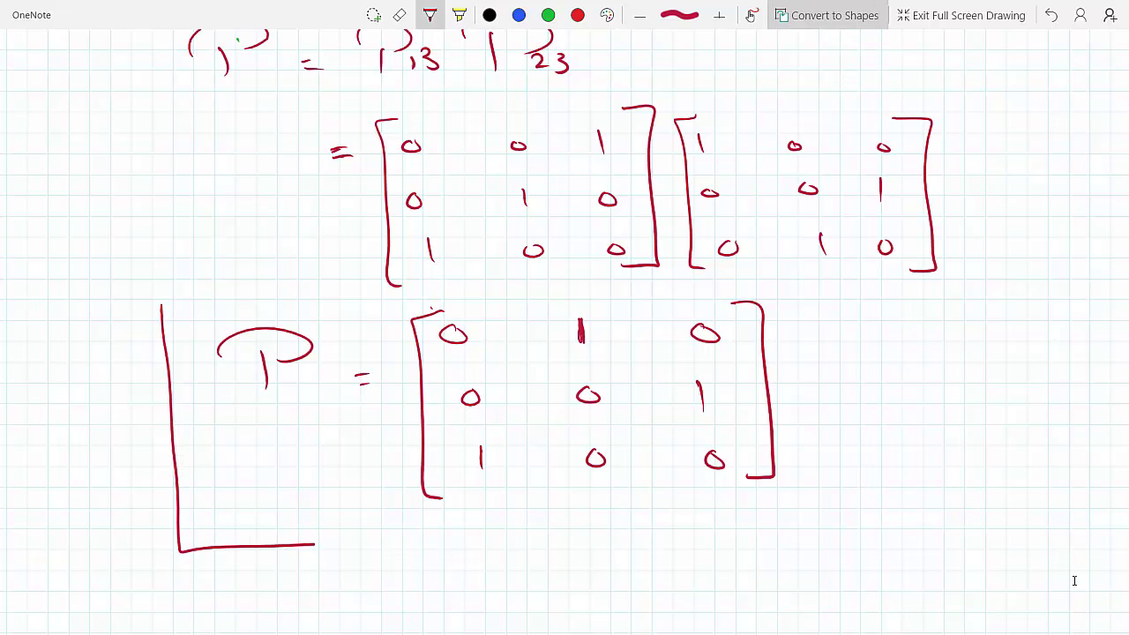